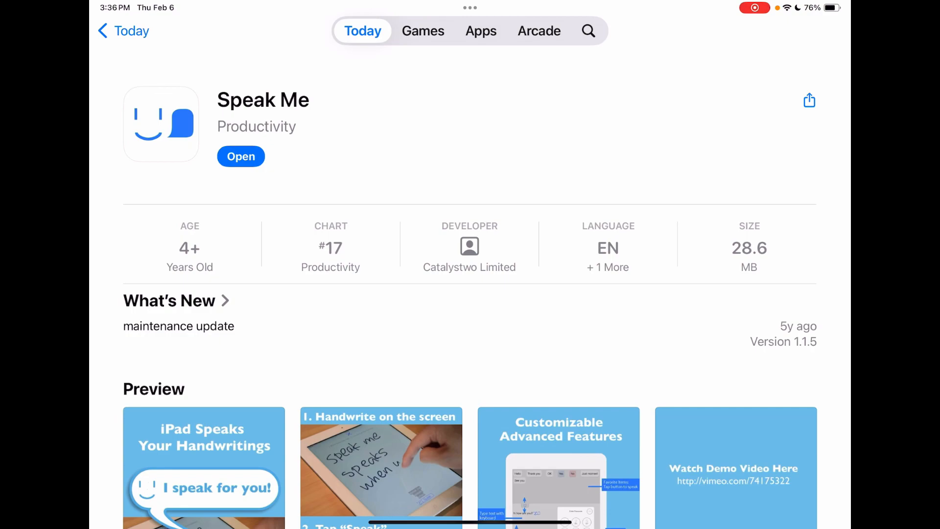
{"action": "scroll", "coordinate": [471, 295], "scroll_direction": "down", "scroll_amount": 10}
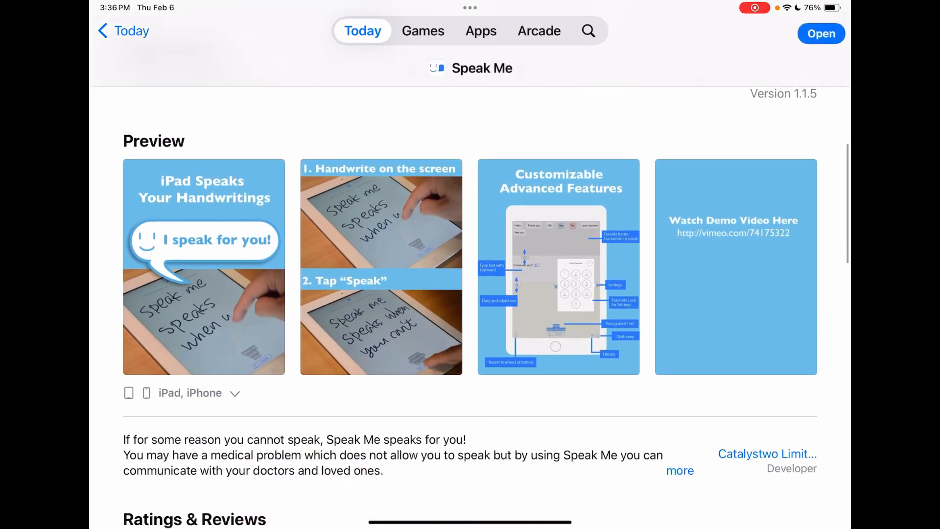
{"action": "scroll", "coordinate": [470, 294], "scroll_direction": "down", "scroll_amount": 10}
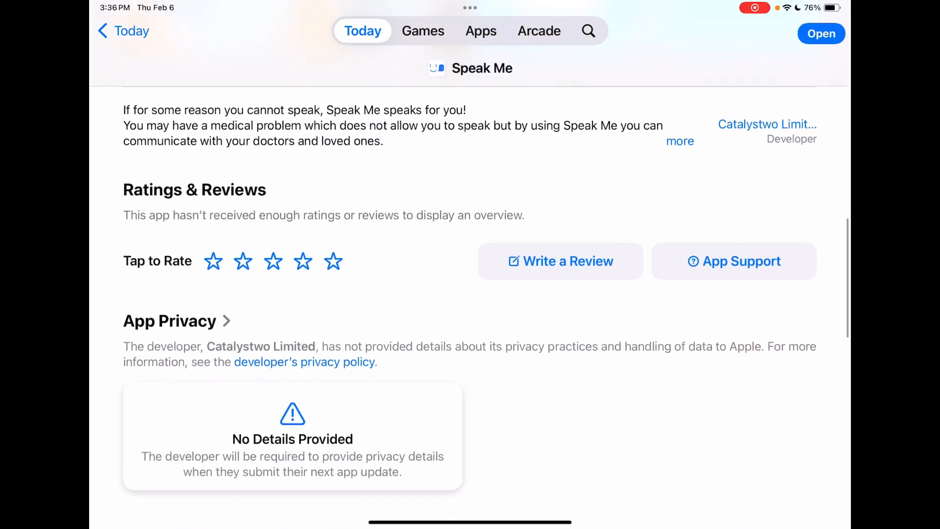
{"action": "scroll", "coordinate": [470, 293], "scroll_direction": "down", "scroll_amount": 1}
{"action": "scroll", "coordinate": [470, 294], "scroll_direction": "up", "scroll_amount": 10}
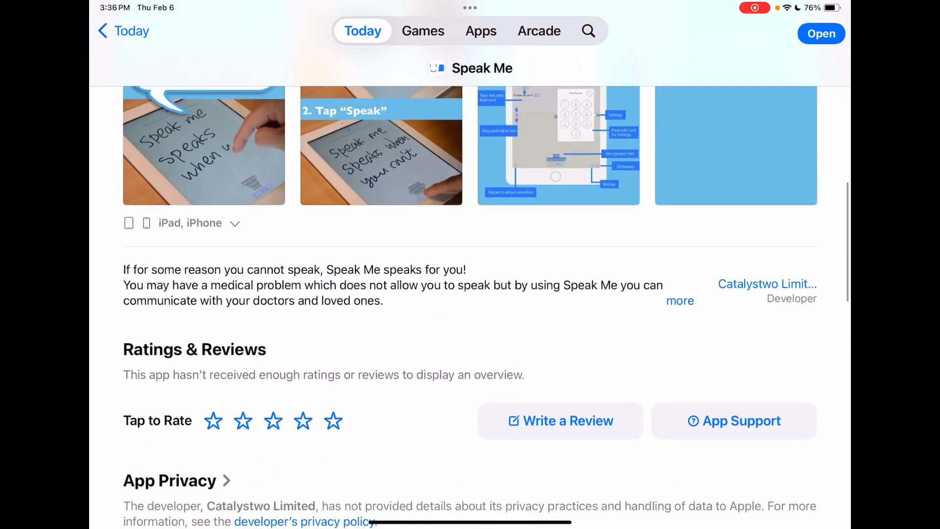
{"action": "scroll", "coordinate": [471, 294], "scroll_direction": "up", "scroll_amount": 8}
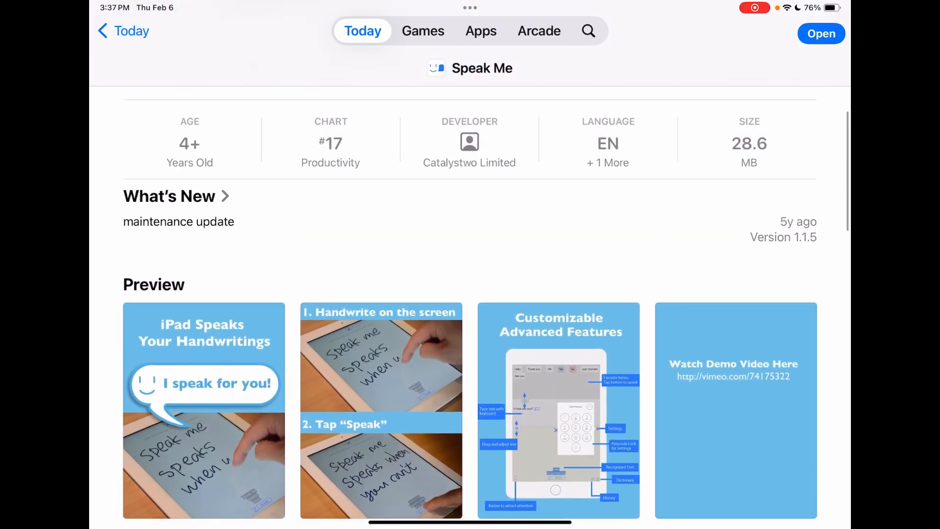
View Speak Me's version history from its App Store listing.
{"action": "left_click", "coordinate": [176, 196]}
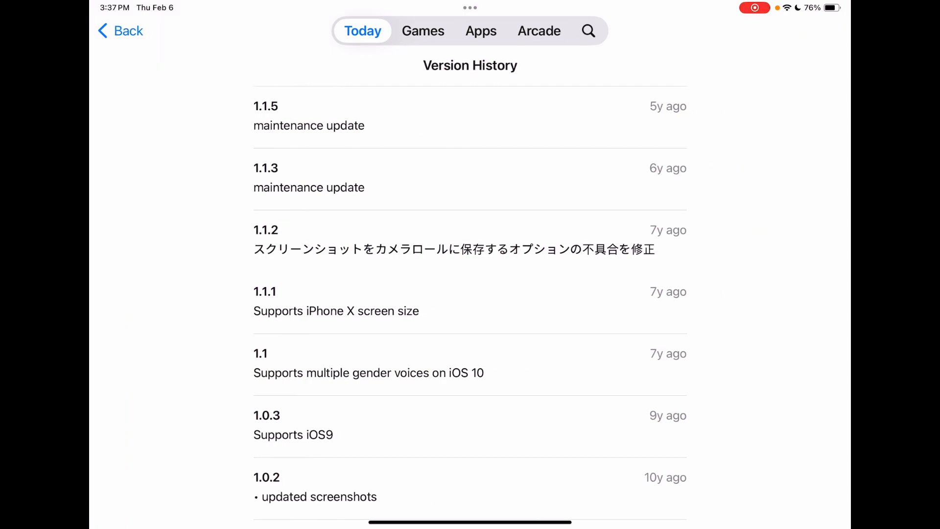
Return from the version history to the Speak Me App Store listing.
{"action": "left_click", "coordinate": [121, 31]}
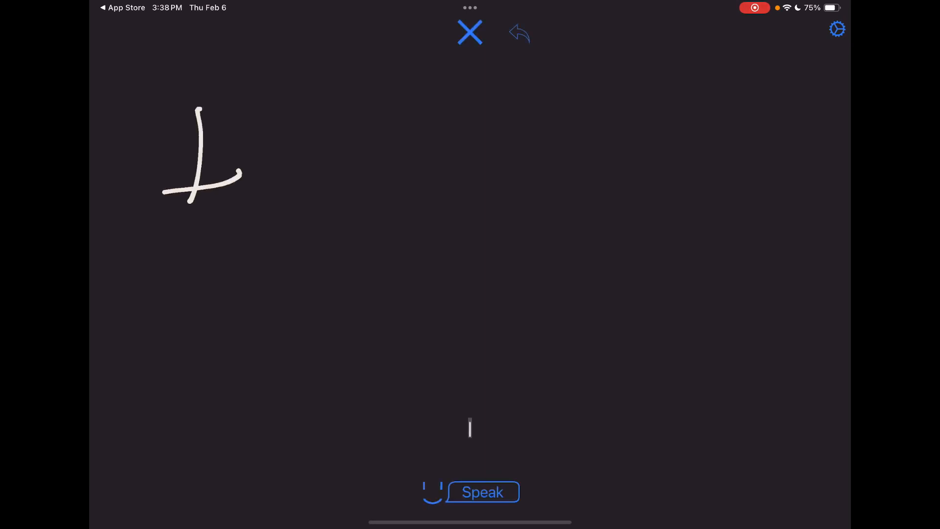
Handwrite 'I like' on the canvas so it is recognized as text.
{"action": "left_click_drag", "start_coordinate": [172, 116], "coordinate": [249, 94]}
{"action": "left_click_drag", "start_coordinate": [331, 90], "coordinate": [325, 174]}
{"action": "left_click_drag", "start_coordinate": [361, 128], "coordinate": [366, 159]}
{"action": "left_click_drag", "start_coordinate": [363, 92], "coordinate": [364, 99]}
{"action": "left_click_drag", "start_coordinate": [393, 85], "coordinate": [390, 162]}
{"action": "mouse_move", "coordinate": [420, 108]}
{"action": "left_mouse_down"}
{"action": "mouse_move", "coordinate": [434, 154]}
{"action": "mouse_move", "coordinate": [480, 152]}
{"action": "left_mouse_up"}
Handwrite the word 'this' after 'like'.
{"action": "left_click_drag", "start_coordinate": [534, 89], "coordinate": [530, 165]}
{"action": "left_click_drag", "start_coordinate": [502, 117], "coordinate": [566, 110]}
{"action": "left_click_drag", "start_coordinate": [565, 87], "coordinate": [588, 154]}
{"action": "left_click_drag", "start_coordinate": [586, 118], "coordinate": [639, 151]}
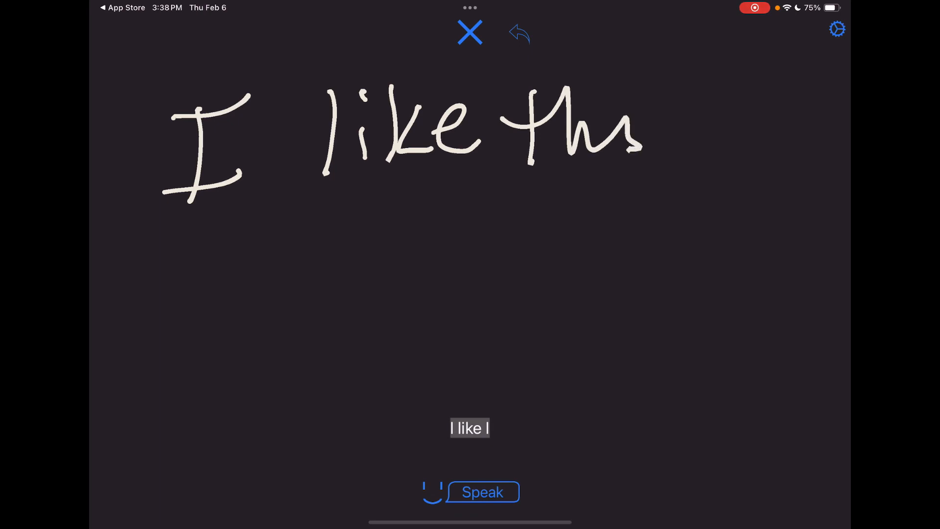
{"action": "left_click_drag", "start_coordinate": [632, 117], "coordinate": [697, 157]}
{"action": "left_click_drag", "start_coordinate": [694, 117], "coordinate": [705, 155]}
{"action": "left_click", "coordinate": [626, 83]}
Handwrite 'app!' on the line below to complete 'I like this app!'.
{"action": "mouse_move", "coordinate": [257, 243]}
{"action": "left_mouse_down"}
{"action": "mouse_move", "coordinate": [250, 287]}
{"action": "mouse_move", "coordinate": [309, 324]}
{"action": "mouse_move", "coordinate": [376, 243]}
{"action": "mouse_move", "coordinate": [345, 277]}
{"action": "left_mouse_up"}
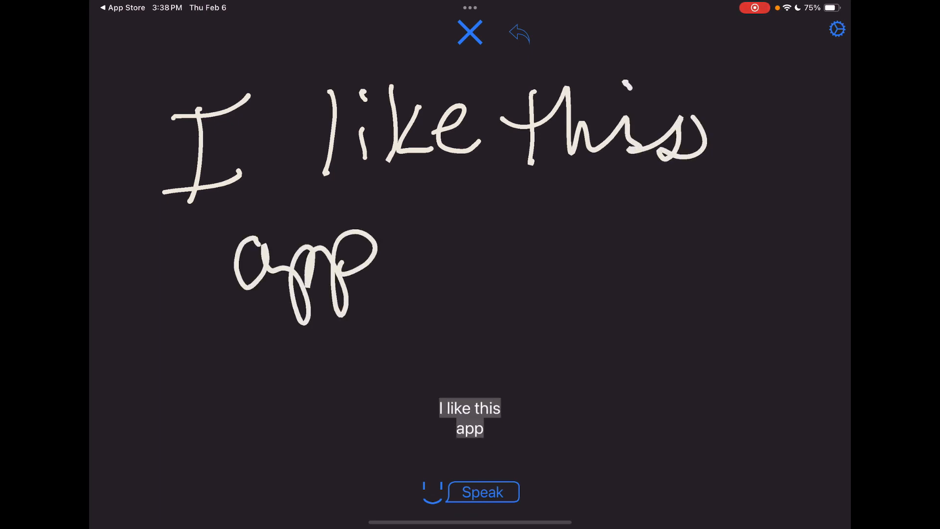
{"action": "left_click", "coordinate": [404, 284]}
{"action": "left_click_drag", "start_coordinate": [417, 204], "coordinate": [407, 264]}
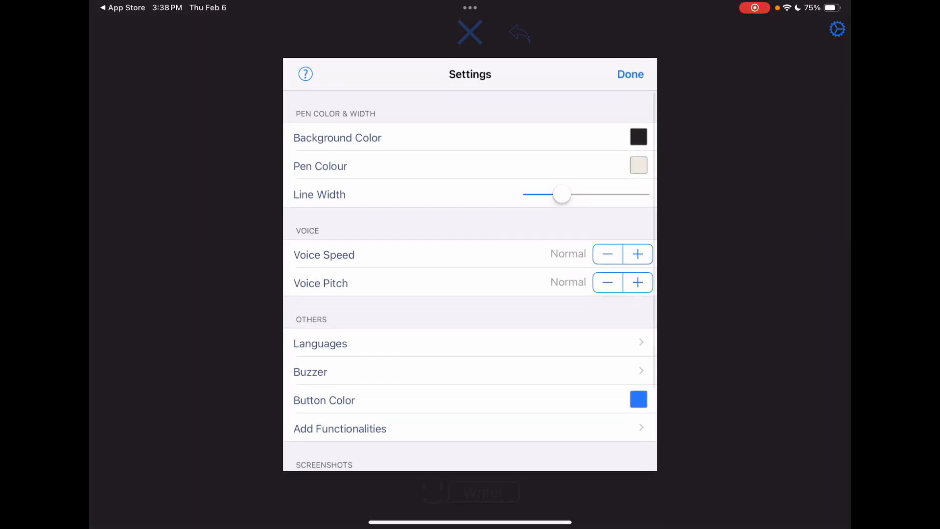
Switch off 'Clear screen after reading' in Add Functionalities and return to the canvas.
{"action": "left_click", "coordinate": [470, 428]}
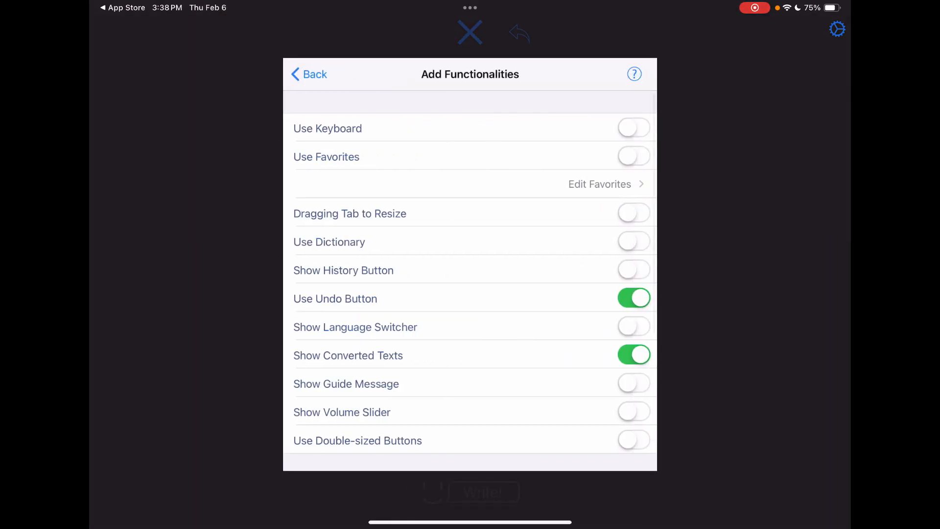
{"action": "scroll", "coordinate": [470, 294], "scroll_direction": "down", "scroll_amount": 5}
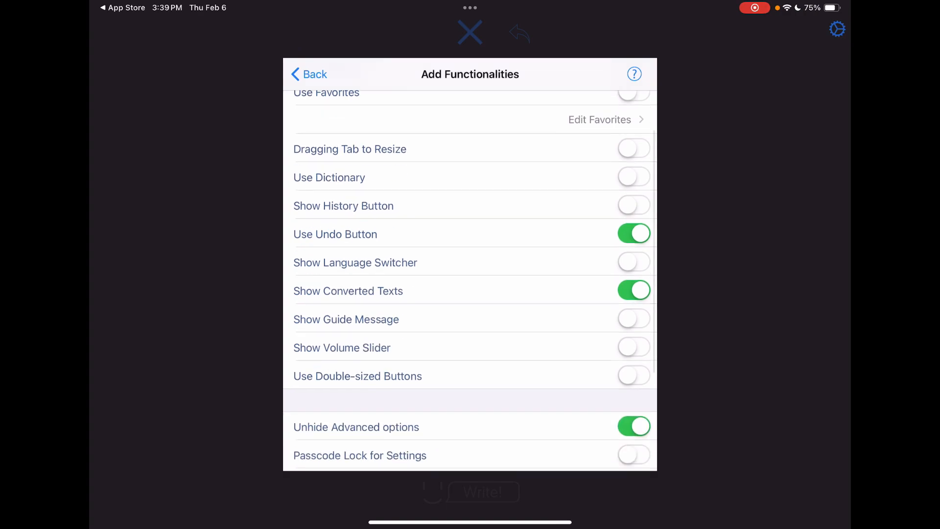
{"action": "scroll", "coordinate": [470, 294], "scroll_direction": "down", "scroll_amount": 3}
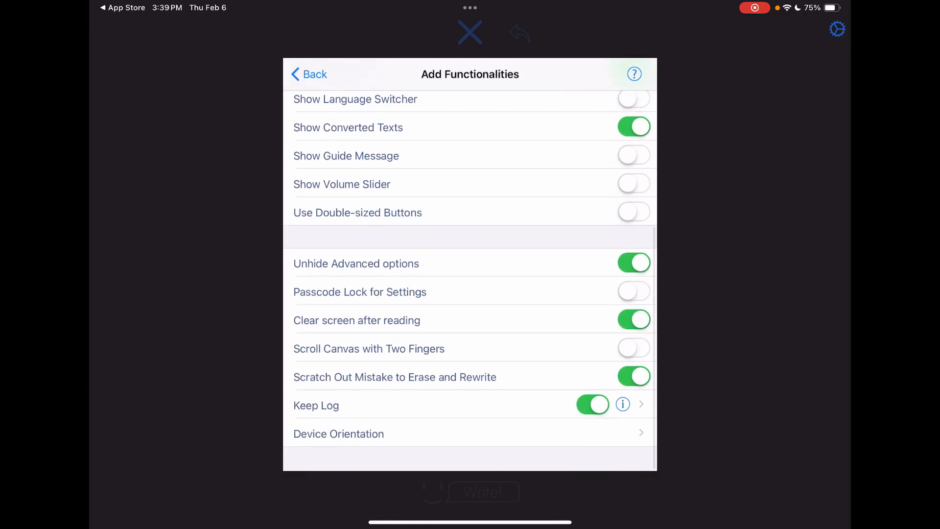
{"action": "left_click", "coordinate": [634, 320]}
{"action": "left_click", "coordinate": [308, 75]}
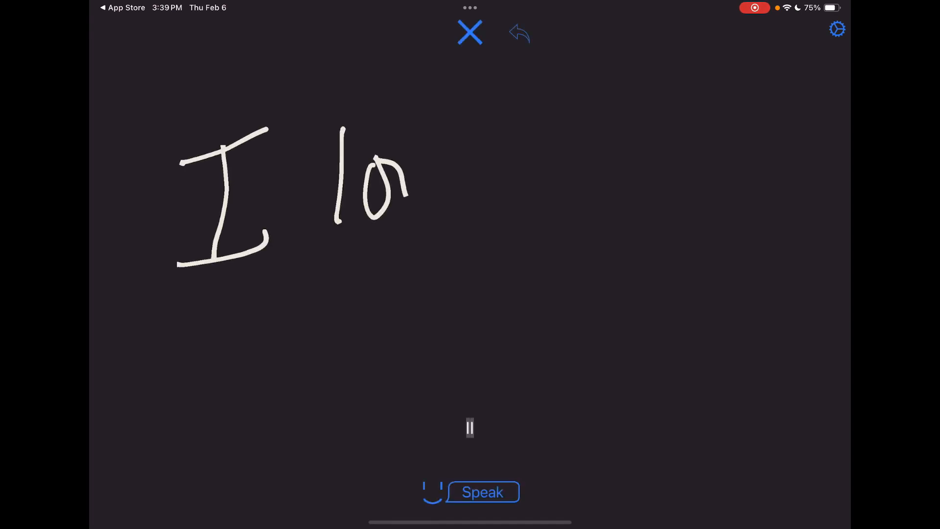
Handwrite 'love it!' after 'I' so the canvas reads 'I love it!'.
{"action": "left_click_drag", "start_coordinate": [408, 158], "coordinate": [500, 195]}
{"action": "left_click_drag", "start_coordinate": [544, 169], "coordinate": [553, 206]}
{"action": "left_click", "coordinate": [556, 142]}
{"action": "left_click_drag", "start_coordinate": [604, 114], "coordinate": [611, 210]}
{"action": "left_click_drag", "start_coordinate": [588, 173], "coordinate": [650, 165]}
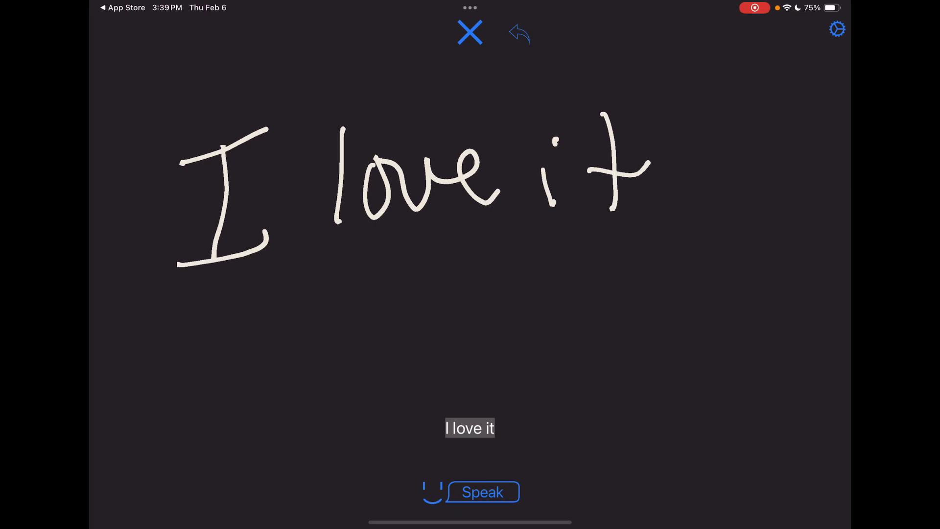
{"action": "left_click", "coordinate": [653, 209]}
{"action": "left_click_drag", "start_coordinate": [700, 101], "coordinate": [670, 180]}
{"action": "left_click", "coordinate": [671, 179]}
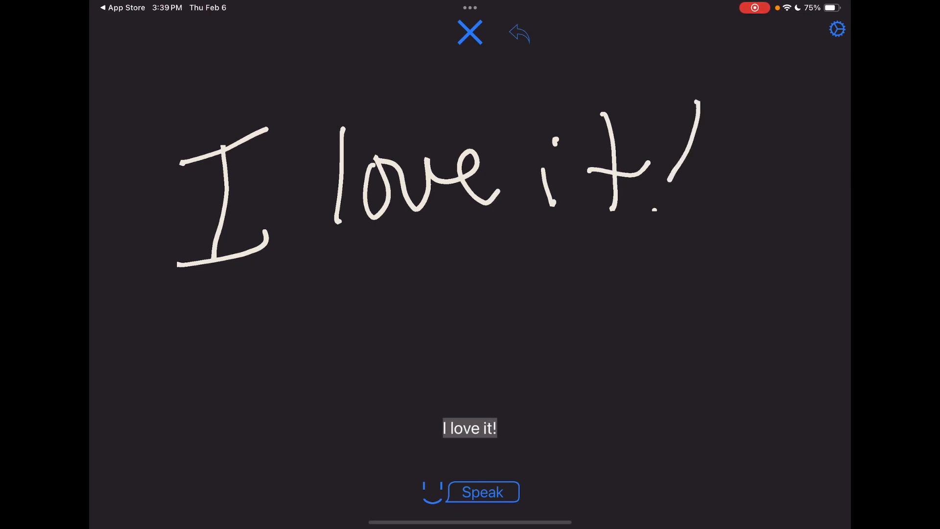
Scratch out 'love', write 'like' in its place, then undo the last stroke.
{"action": "left_click_drag", "start_coordinate": [316, 192], "coordinate": [518, 178]}
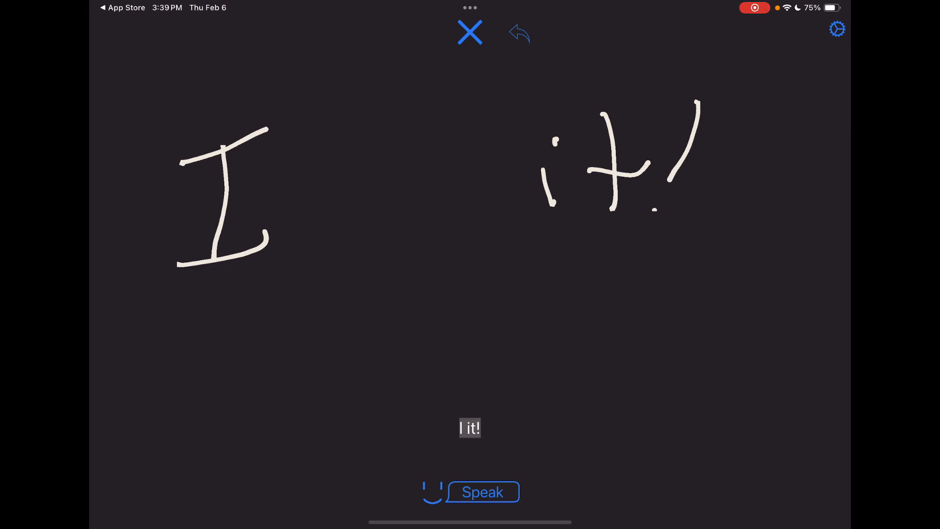
{"action": "left_click_drag", "start_coordinate": [326, 139], "coordinate": [328, 250]}
{"action": "left_click_drag", "start_coordinate": [358, 180], "coordinate": [361, 224]}
{"action": "left_click_drag", "start_coordinate": [387, 134], "coordinate": [390, 219]}
{"action": "mouse_move", "coordinate": [420, 154]}
{"action": "left_mouse_down"}
{"action": "mouse_move", "coordinate": [441, 205]}
{"action": "mouse_move", "coordinate": [467, 176]}
{"action": "mouse_move", "coordinate": [496, 191]}
{"action": "left_mouse_up"}
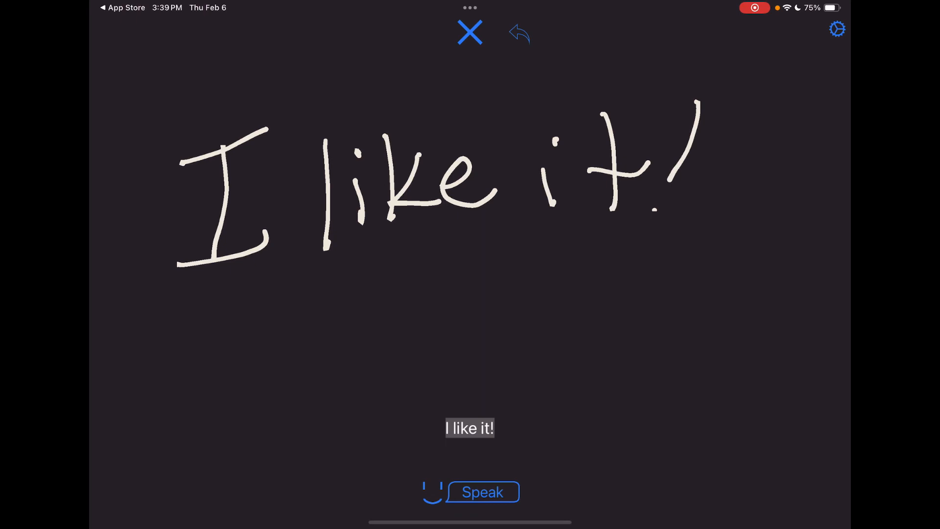
{"action": "left_click", "coordinate": [519, 32]}
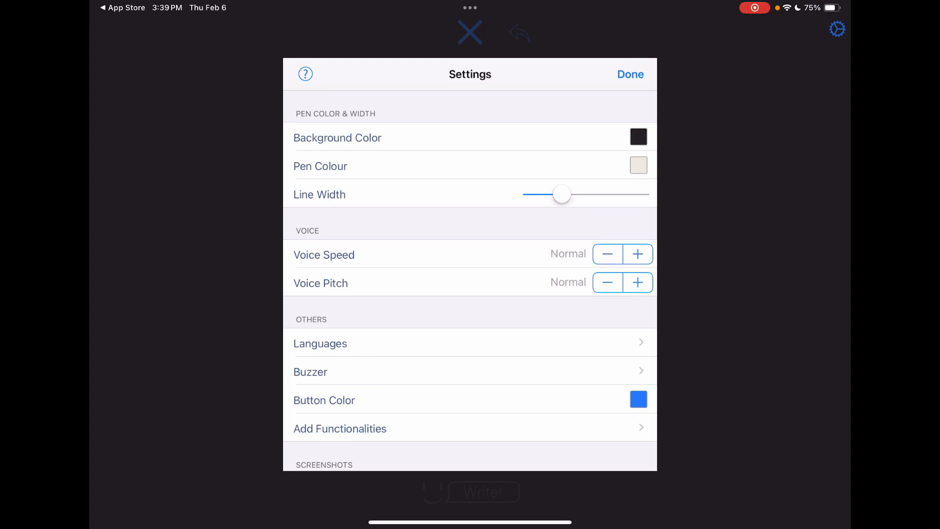
View and cancel the background and pen colour palettes, then go to Languages.
{"action": "left_click", "coordinate": [639, 137]}
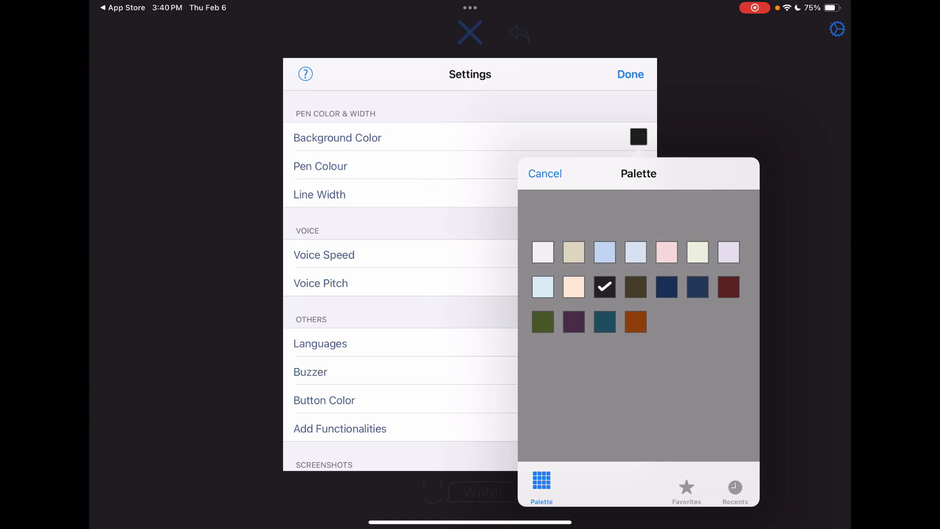
{"action": "left_click", "coordinate": [545, 173]}
{"action": "left_click", "coordinate": [638, 165]}
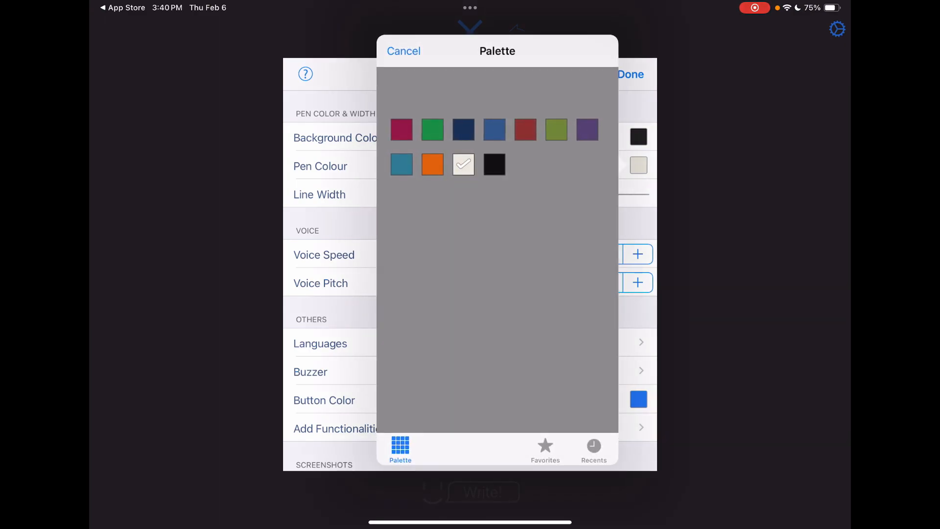
{"action": "left_click", "coordinate": [403, 51]}
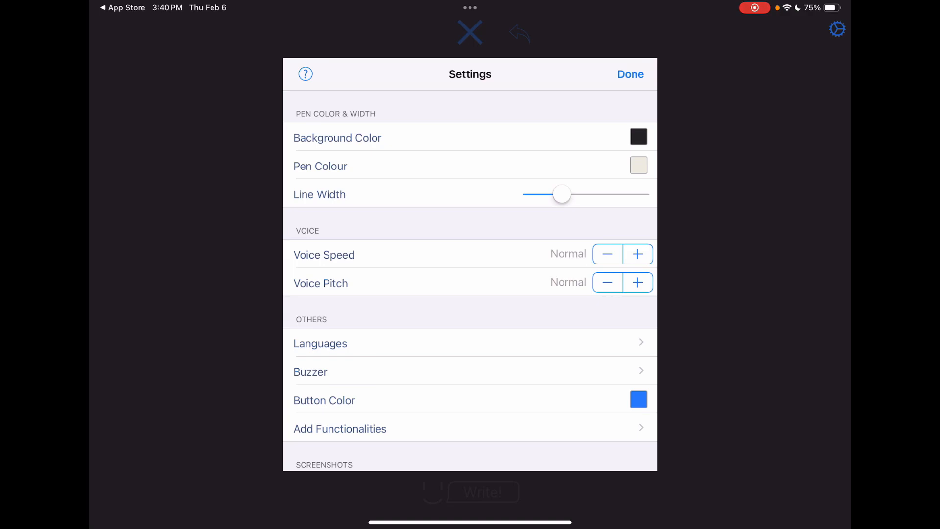
{"action": "left_click", "coordinate": [469, 343]}
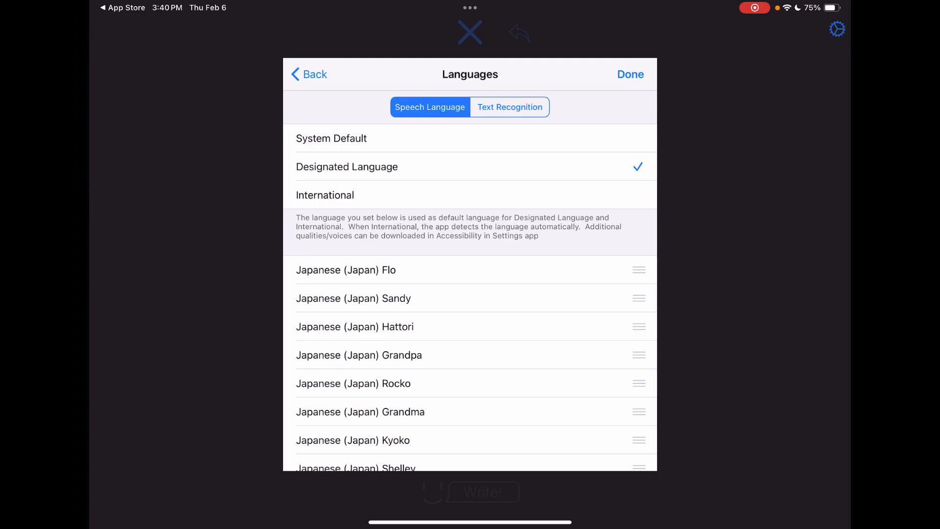
{"action": "scroll", "coordinate": [471, 294], "scroll_direction": "down", "scroll_amount": 10}
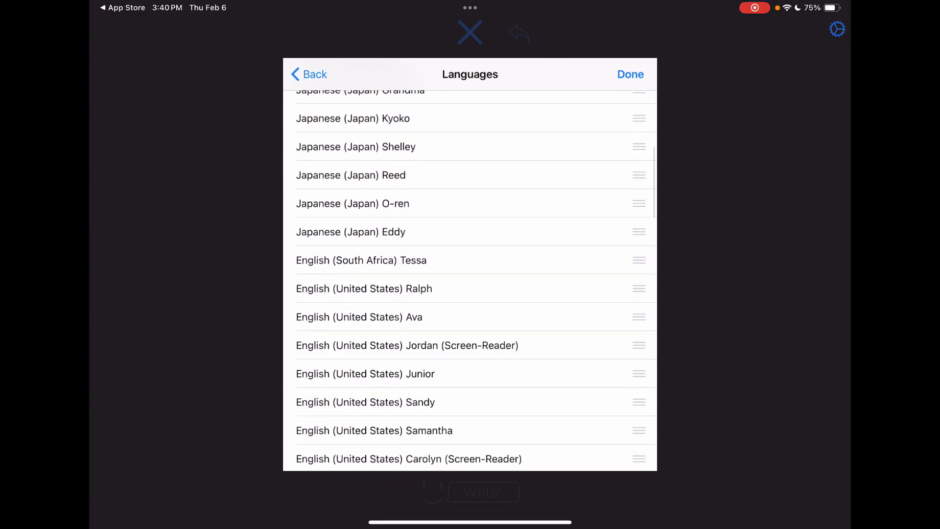
{"action": "scroll", "coordinate": [470, 294], "scroll_direction": "down", "scroll_amount": 2}
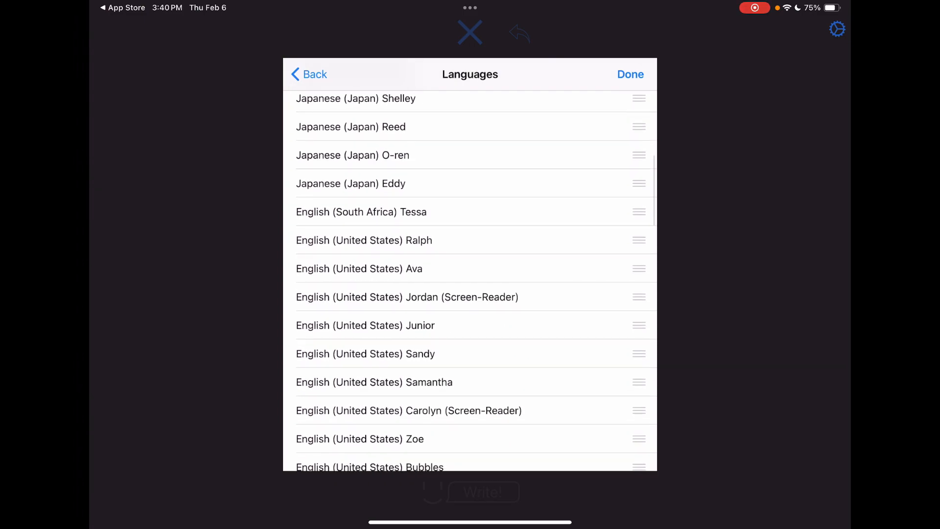
{"action": "scroll", "coordinate": [471, 294], "scroll_direction": "down", "scroll_amount": 3}
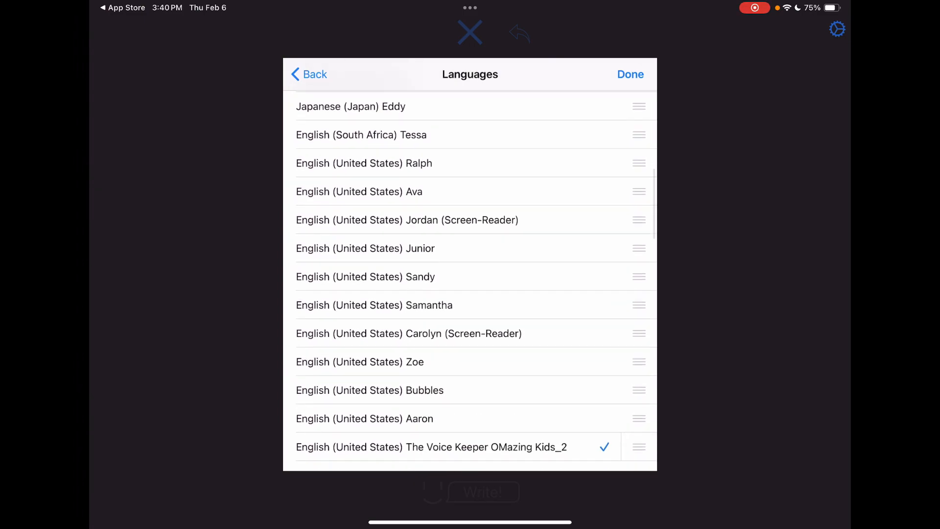
{"action": "scroll", "coordinate": [470, 293], "scroll_direction": "down", "scroll_amount": 3}
{"action": "scroll", "coordinate": [470, 294], "scroll_direction": "down", "scroll_amount": 3}
{"action": "scroll", "coordinate": [470, 294], "scroll_direction": "down", "scroll_amount": 3}
{"action": "scroll", "coordinate": [471, 294], "scroll_direction": "down", "scroll_amount": 2}
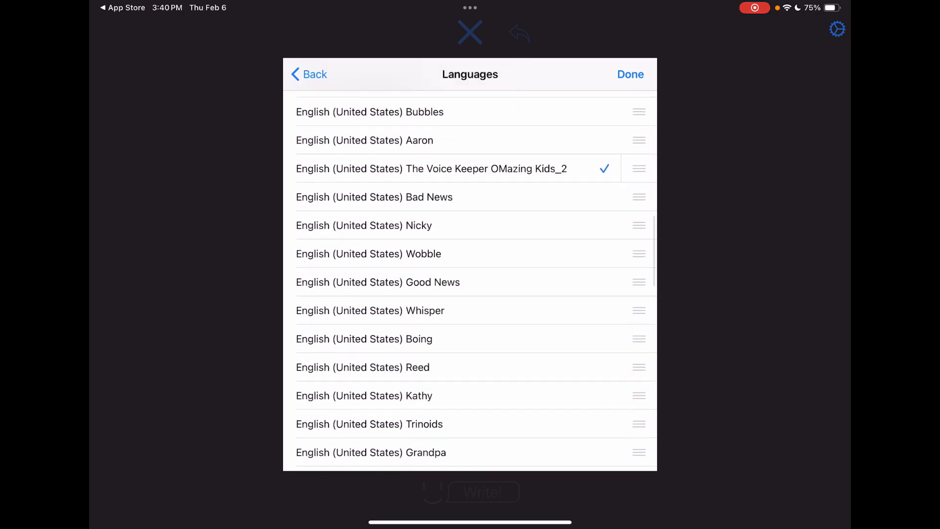
{"action": "scroll", "coordinate": [470, 294], "scroll_direction": "down", "scroll_amount": 2}
{"action": "scroll", "coordinate": [471, 294], "scroll_direction": "down", "scroll_amount": 2}
{"action": "scroll", "coordinate": [470, 294], "scroll_direction": "down", "scroll_amount": 1}
{"action": "scroll", "coordinate": [470, 294], "scroll_direction": "down", "scroll_amount": 1}
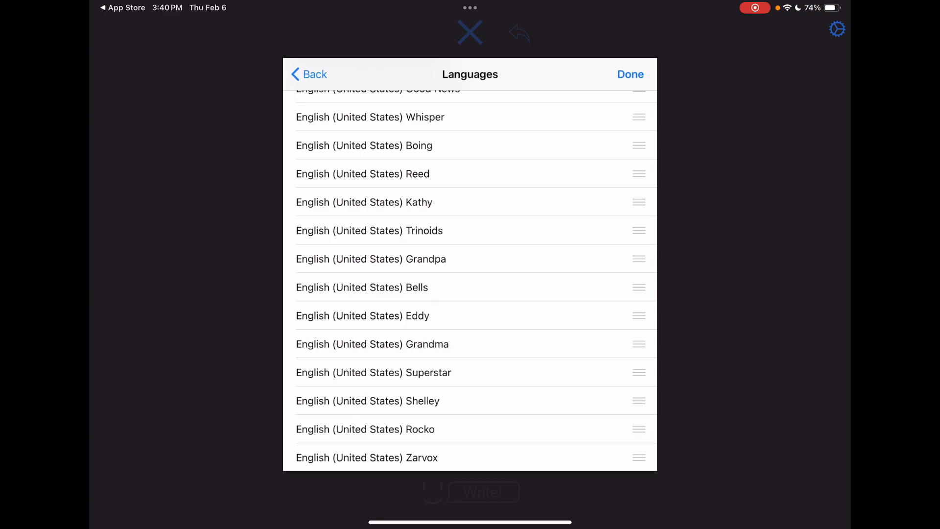
{"action": "scroll", "coordinate": [470, 294], "scroll_direction": "up", "scroll_amount": 2}
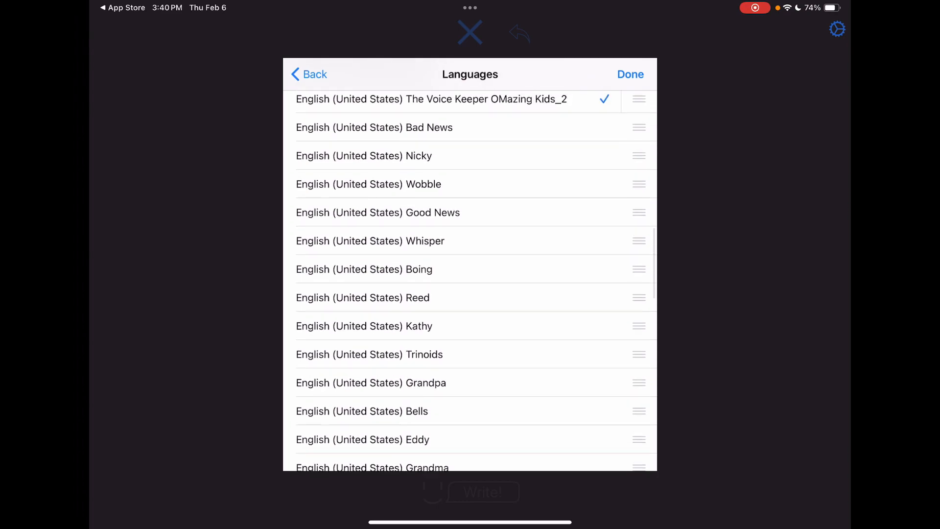
{"action": "scroll", "coordinate": [470, 294], "scroll_direction": "up", "scroll_amount": 1}
{"action": "scroll", "coordinate": [470, 294], "scroll_direction": "down", "scroll_amount": 1}
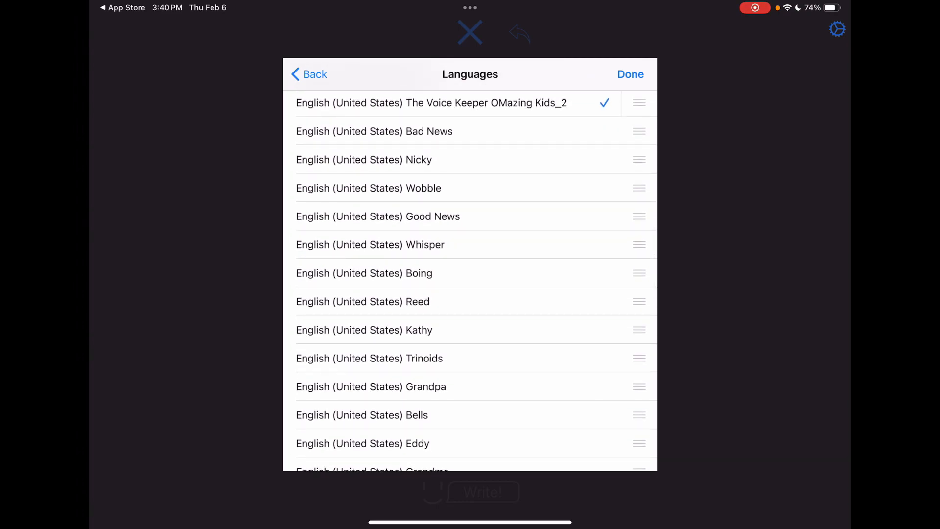
{"action": "scroll", "coordinate": [471, 294], "scroll_direction": "up", "scroll_amount": 3}
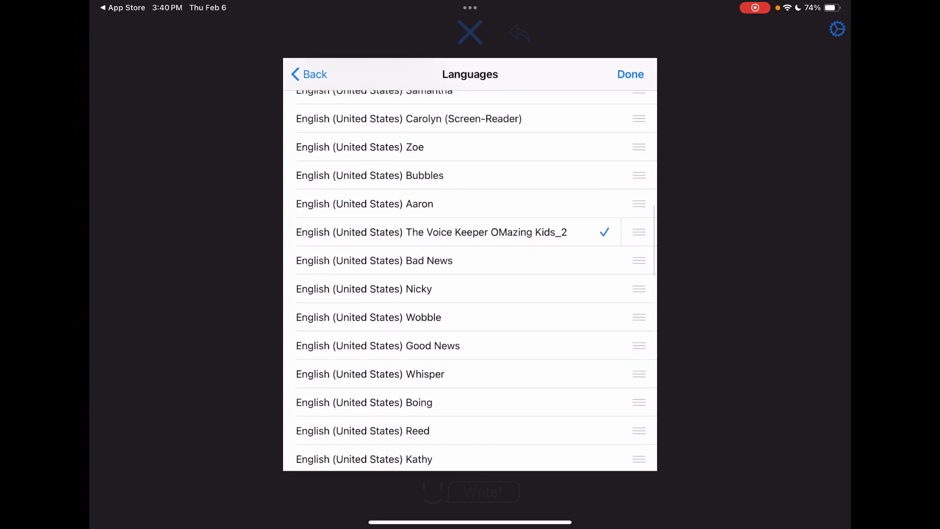
{"action": "scroll", "coordinate": [471, 294], "scroll_direction": "up", "scroll_amount": 1}
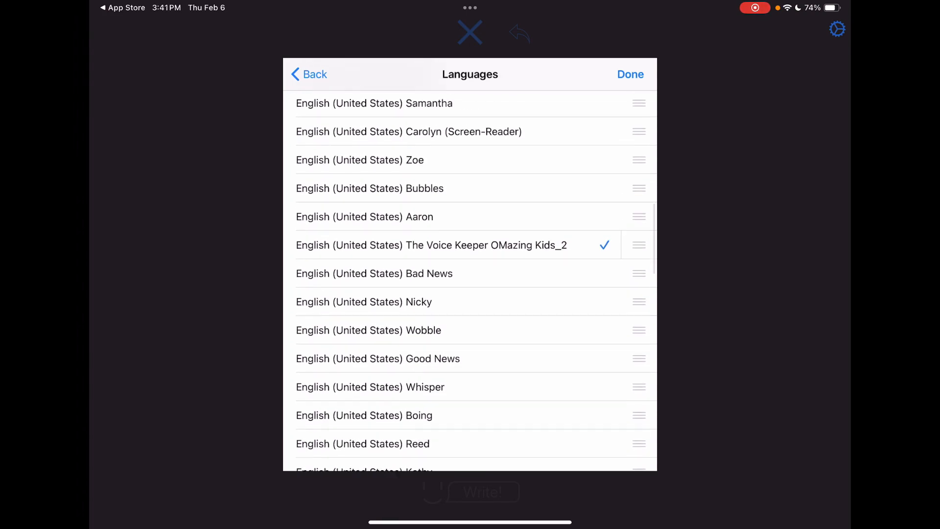
{"action": "scroll", "coordinate": [471, 294], "scroll_direction": "up", "scroll_amount": 2}
{"action": "scroll", "coordinate": [470, 294], "scroll_direction": "up", "scroll_amount": 1}
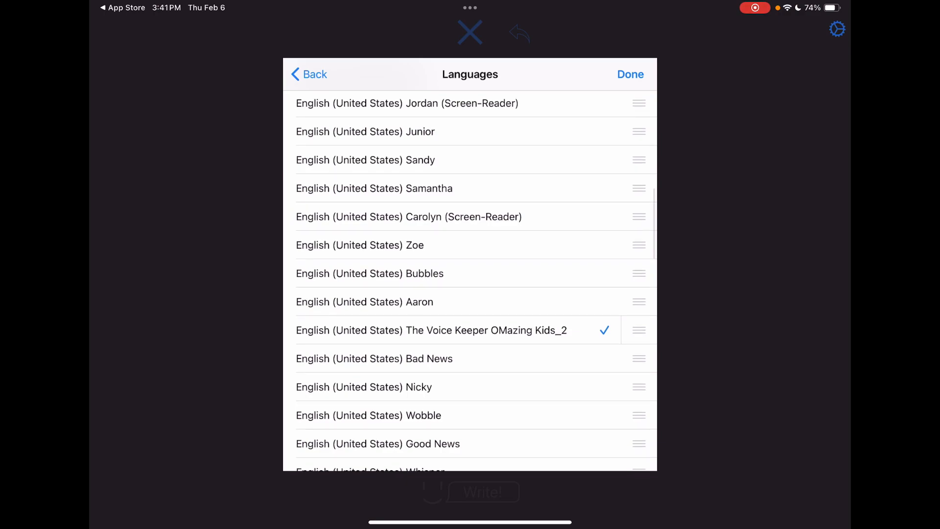
{"action": "scroll", "coordinate": [470, 294], "scroll_direction": "down", "scroll_amount": 1}
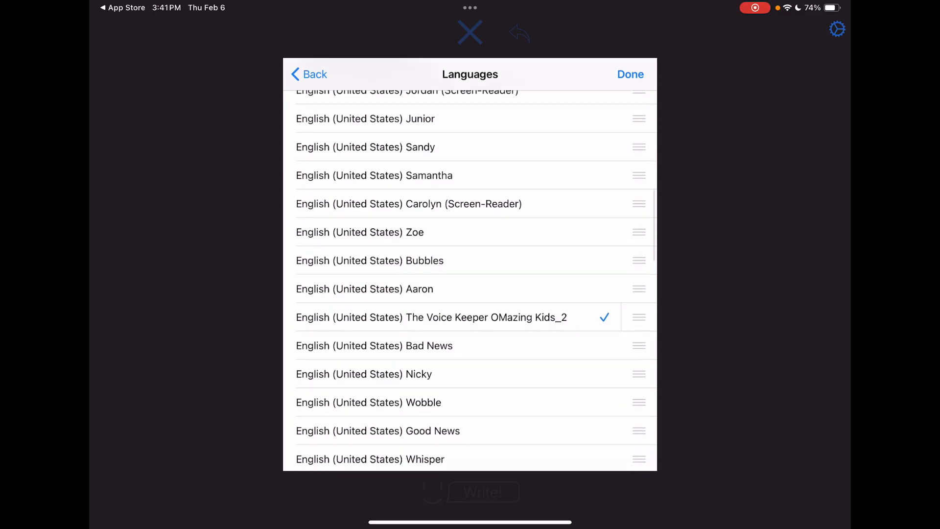
{"action": "scroll", "coordinate": [471, 294], "scroll_direction": "down", "scroll_amount": 5}
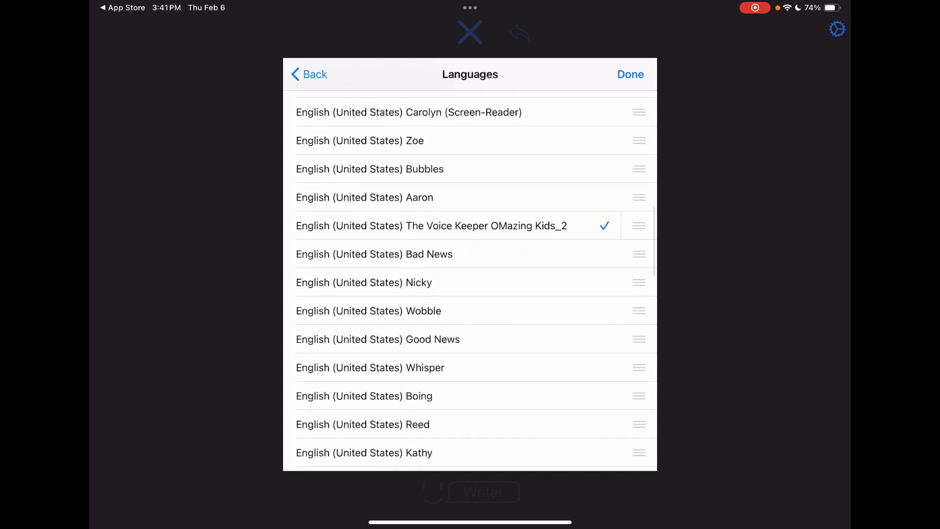
{"action": "scroll", "coordinate": [470, 294], "scroll_direction": "down", "scroll_amount": 5}
{"action": "scroll", "coordinate": [470, 294], "scroll_direction": "down", "scroll_amount": 5}
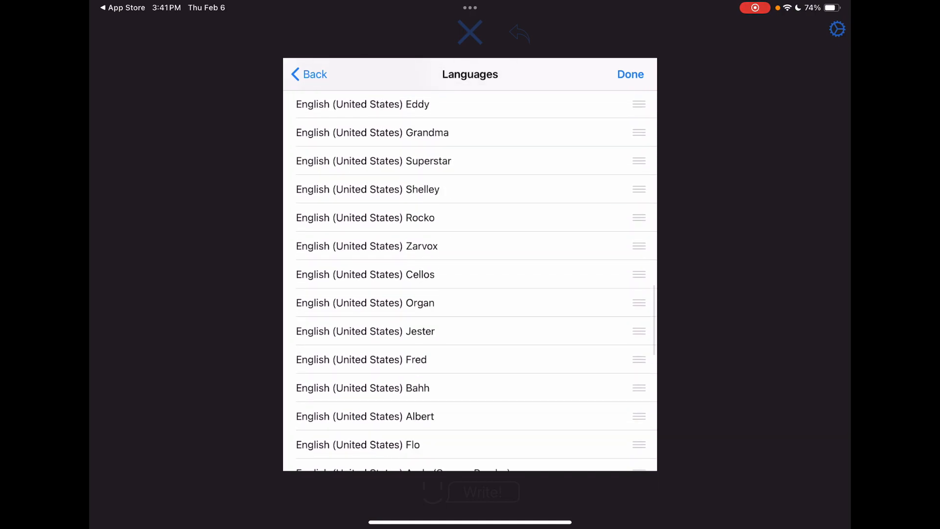
{"action": "scroll", "coordinate": [470, 294], "scroll_direction": "down", "scroll_amount": 3}
{"action": "scroll", "coordinate": [470, 293], "scroll_direction": "down", "scroll_amount": 2}
{"action": "scroll", "coordinate": [471, 294], "scroll_direction": "down", "scroll_amount": 2}
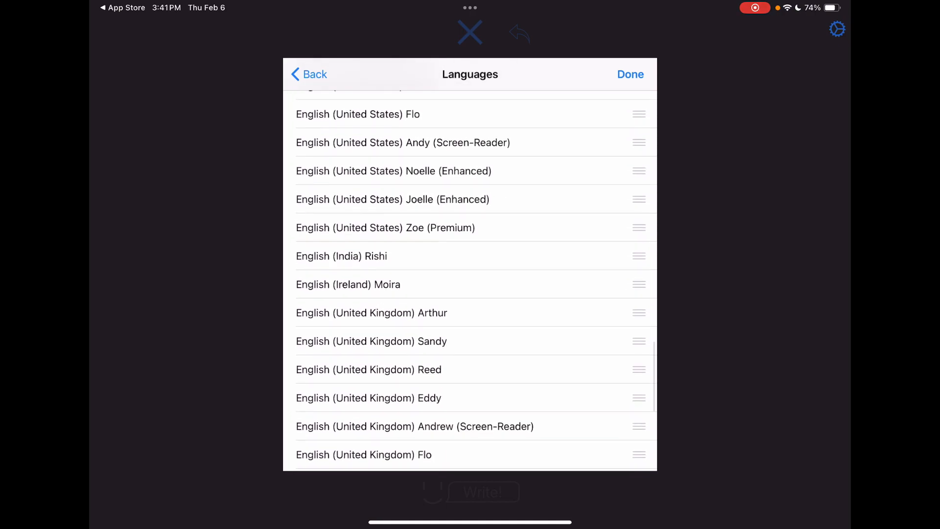
{"action": "scroll", "coordinate": [470, 293], "scroll_direction": "down", "scroll_amount": 2}
{"action": "scroll", "coordinate": [470, 294], "scroll_direction": "down", "scroll_amount": 1}
{"action": "scroll", "coordinate": [470, 294], "scroll_direction": "down", "scroll_amount": 1}
{"action": "scroll", "coordinate": [470, 294], "scroll_direction": "down", "scroll_amount": 1}
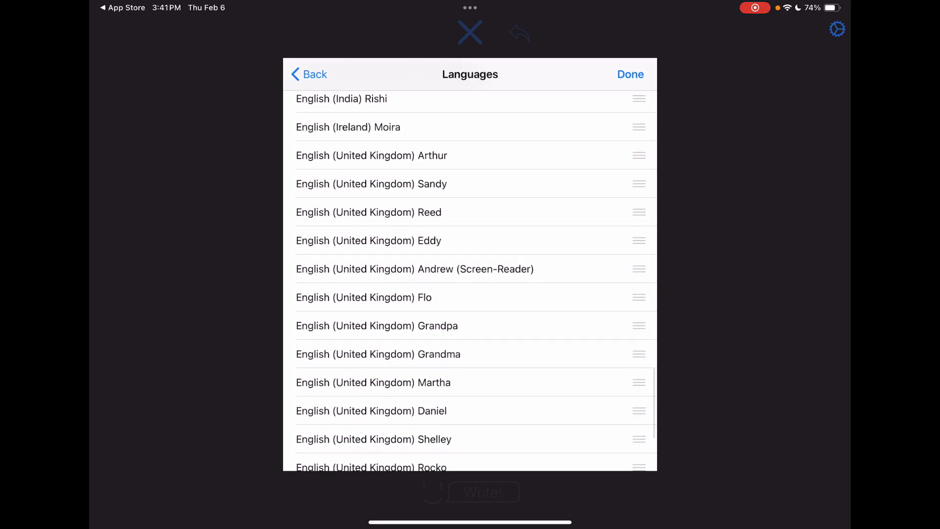
{"action": "scroll", "coordinate": [470, 294], "scroll_direction": "down", "scroll_amount": 1}
{"action": "scroll", "coordinate": [470, 293], "scroll_direction": "down", "scroll_amount": 1}
{"action": "scroll", "coordinate": [470, 294], "scroll_direction": "down", "scroll_amount": 1}
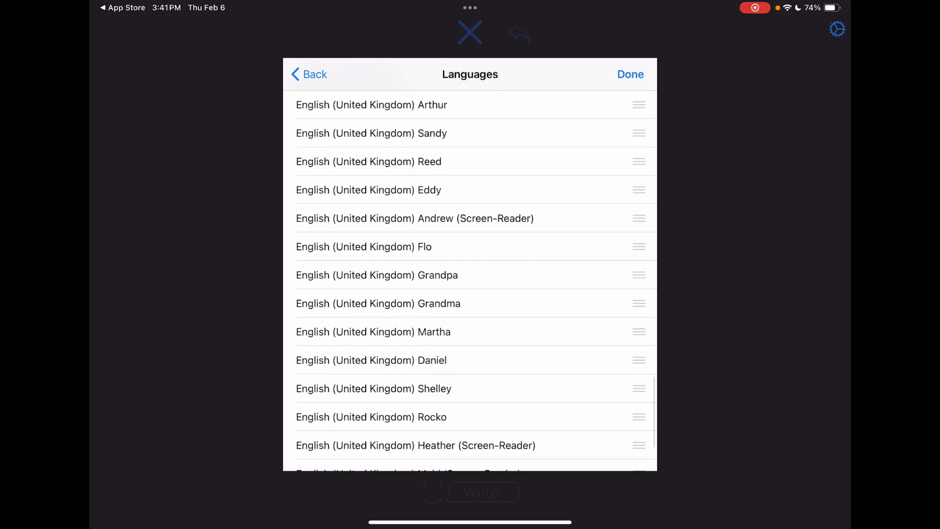
{"action": "scroll", "coordinate": [471, 294], "scroll_direction": "down", "scroll_amount": 2}
{"action": "scroll", "coordinate": [470, 294], "scroll_direction": "down", "scroll_amount": 1}
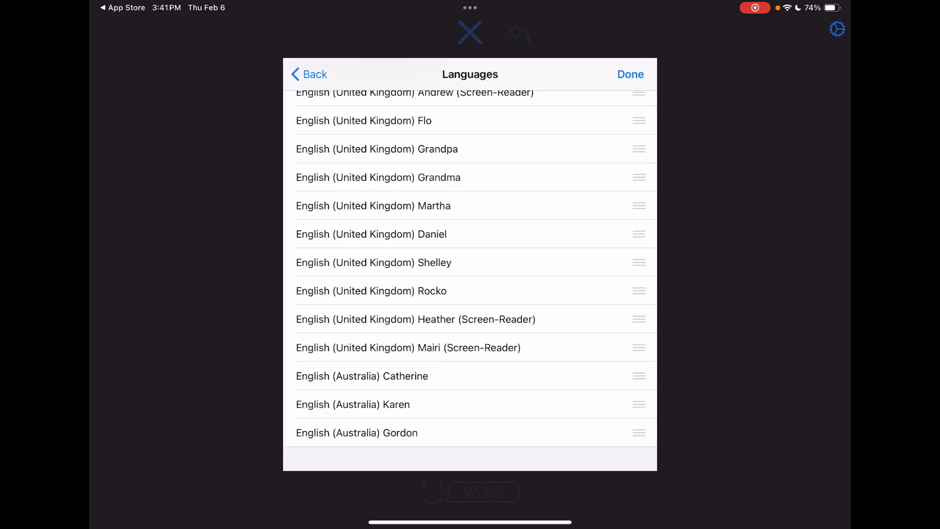
Leave the voice list, browse the buzzer sounds keeping No buzzer, and return to Settings.
{"action": "left_click", "coordinate": [309, 74]}
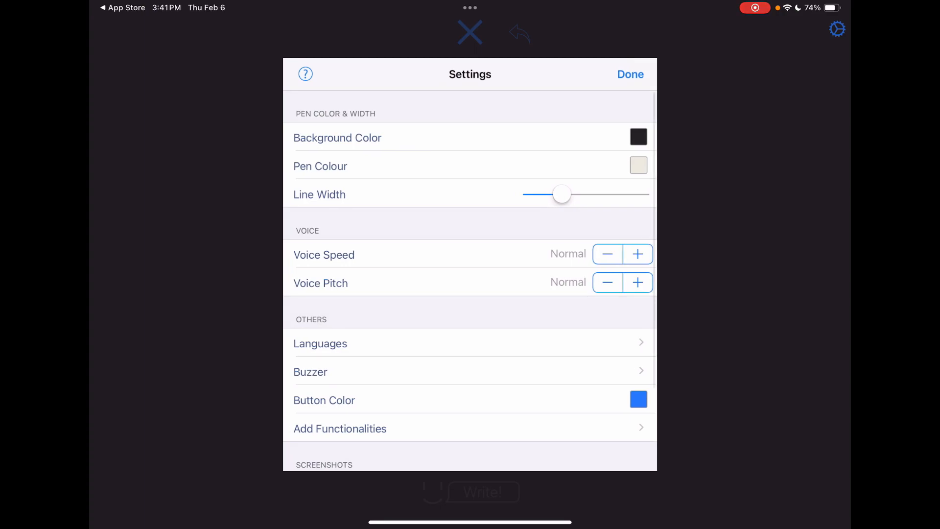
{"action": "left_click", "coordinate": [469, 372]}
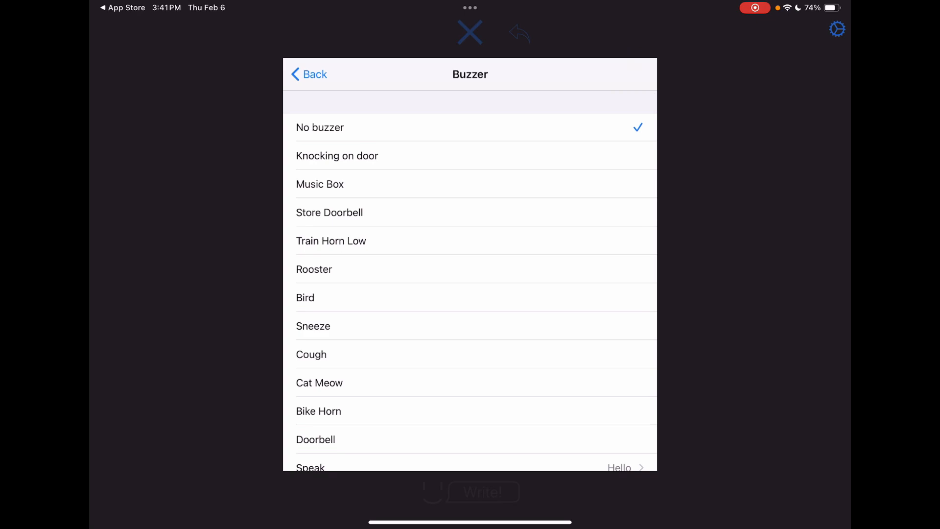
{"action": "scroll", "coordinate": [470, 294], "scroll_direction": "down", "scroll_amount": 2}
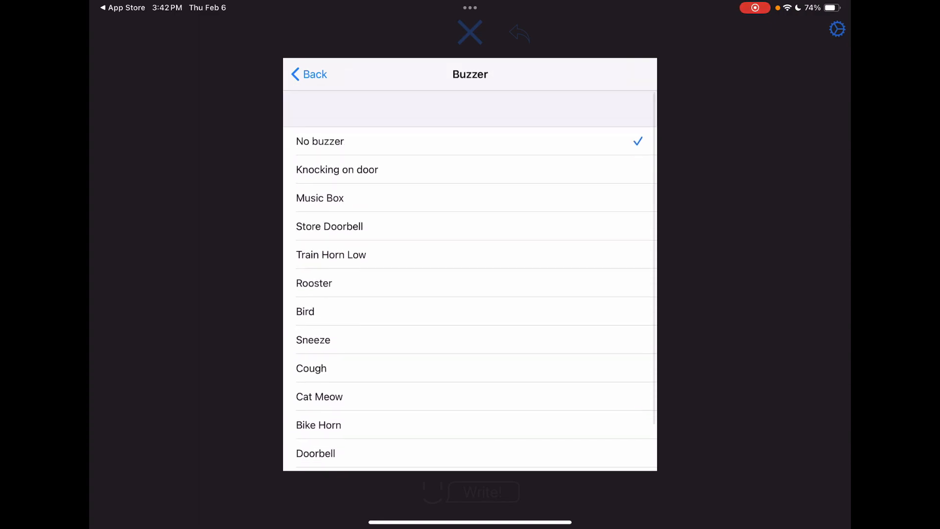
{"action": "left_click", "coordinate": [309, 74]}
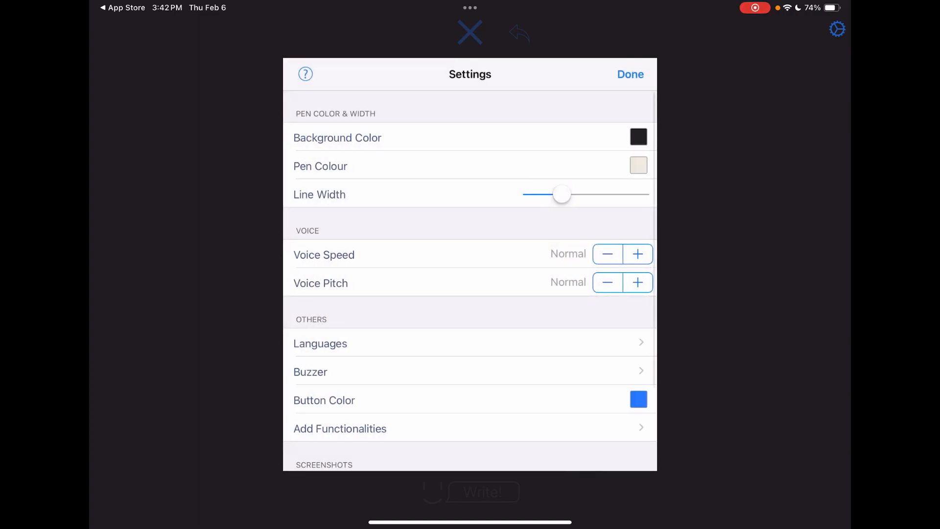
Enable Use Keyboard, Use Favorites with a chosen location, and Show History Button.
{"action": "left_click", "coordinate": [471, 429]}
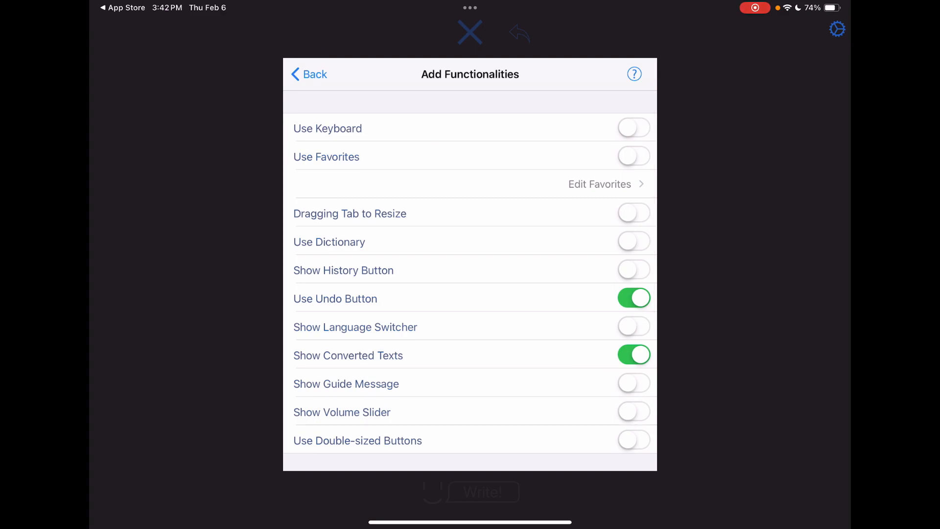
{"action": "left_click", "coordinate": [633, 129]}
{"action": "left_click", "coordinate": [634, 157]}
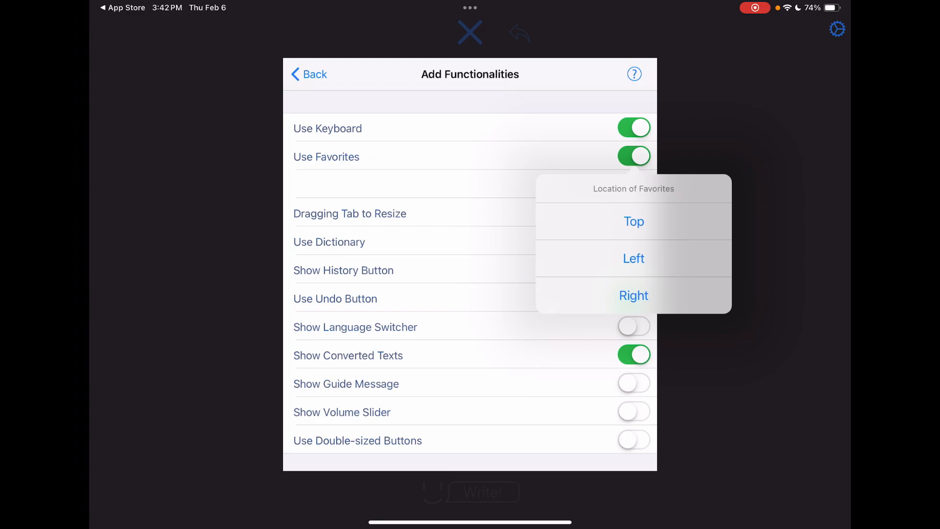
{"action": "left_click", "coordinate": [633, 295]}
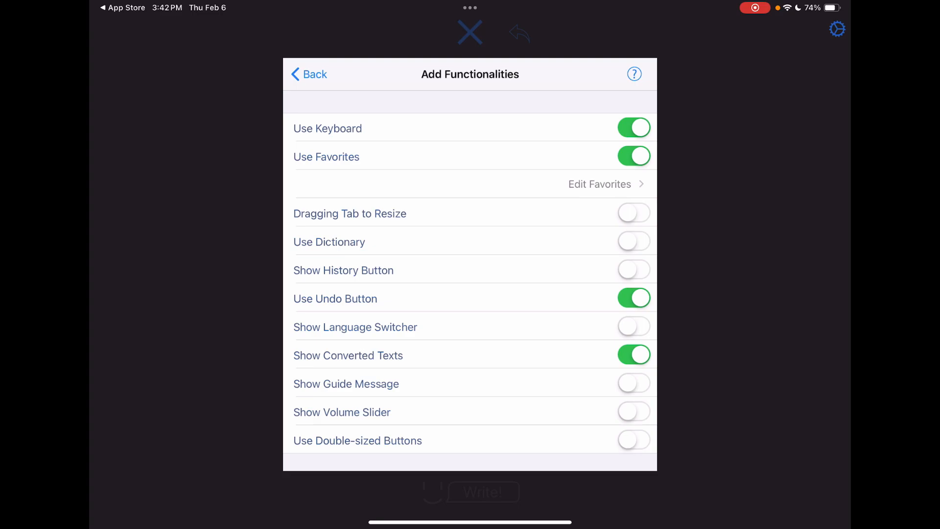
{"action": "left_click", "coordinate": [633, 270]}
{"action": "scroll", "coordinate": [470, 293], "scroll_direction": "down", "scroll_amount": 5}
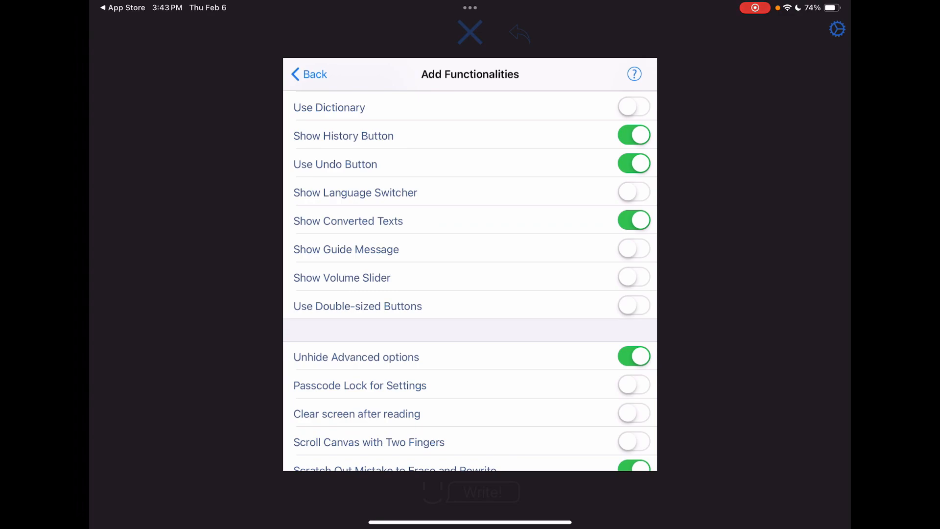
Enable the guide message, volume slider and double-sized buttons.
{"action": "left_click", "coordinate": [633, 248]}
{"action": "left_click", "coordinate": [633, 278]}
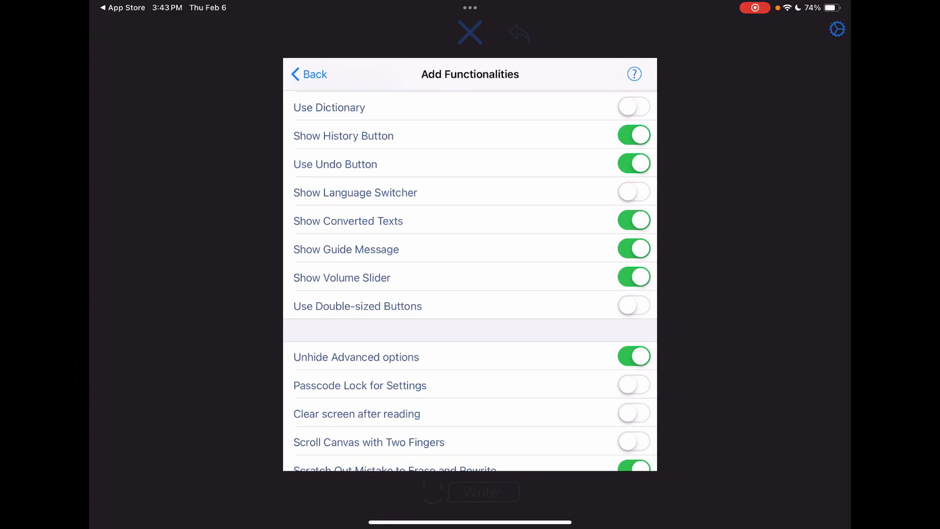
{"action": "left_click", "coordinate": [634, 306]}
{"action": "scroll", "coordinate": [471, 293], "scroll_direction": "down", "scroll_amount": 3}
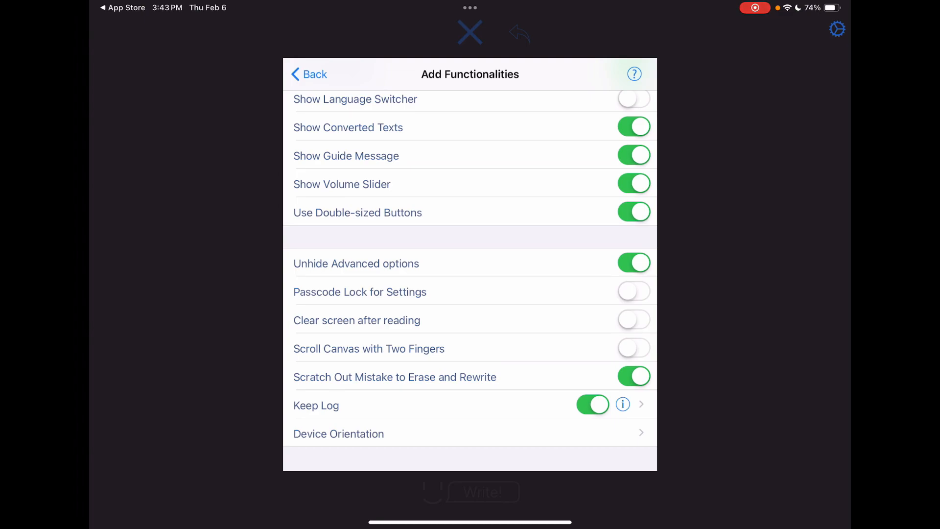
Delete all entries from the Keep Log of spoken phrases and return to Add Functionalities.
{"action": "left_click", "coordinate": [640, 405]}
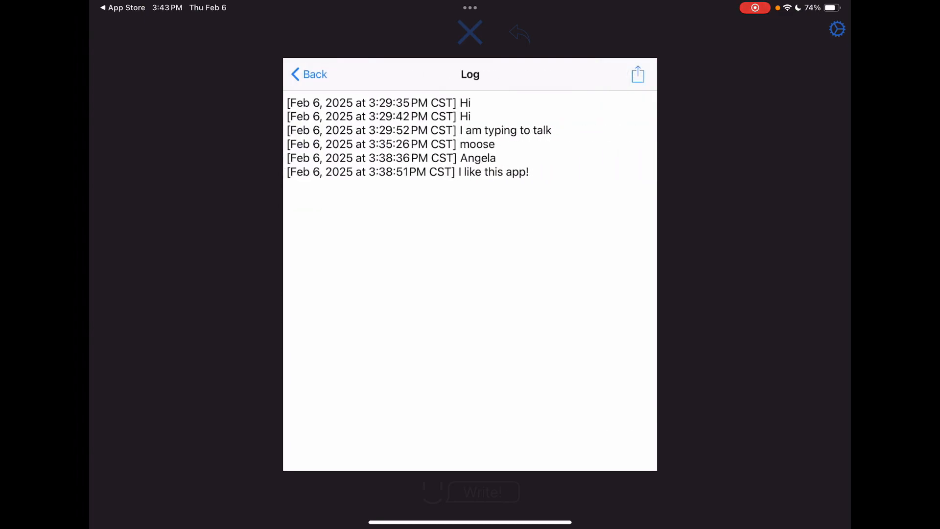
{"action": "left_click", "coordinate": [637, 74]}
{"action": "left_click", "coordinate": [636, 144]}
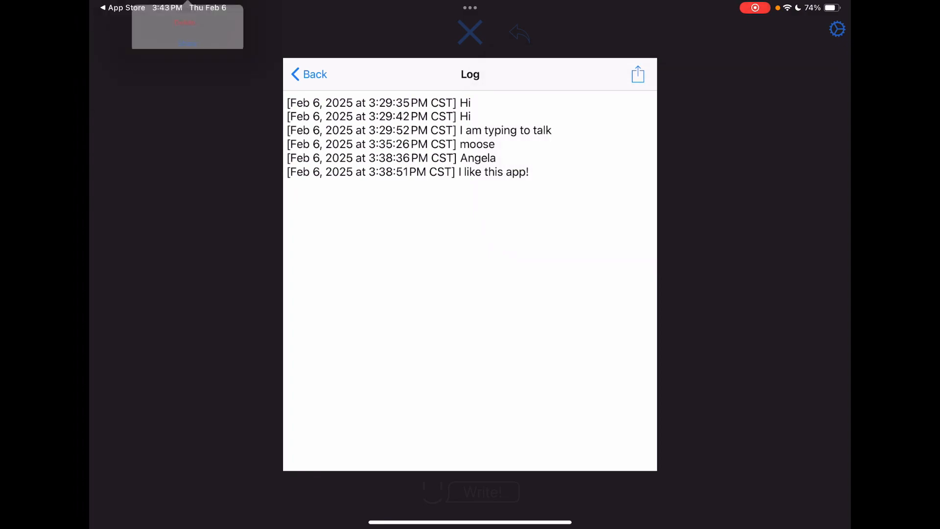
{"action": "left_click", "coordinate": [187, 37]}
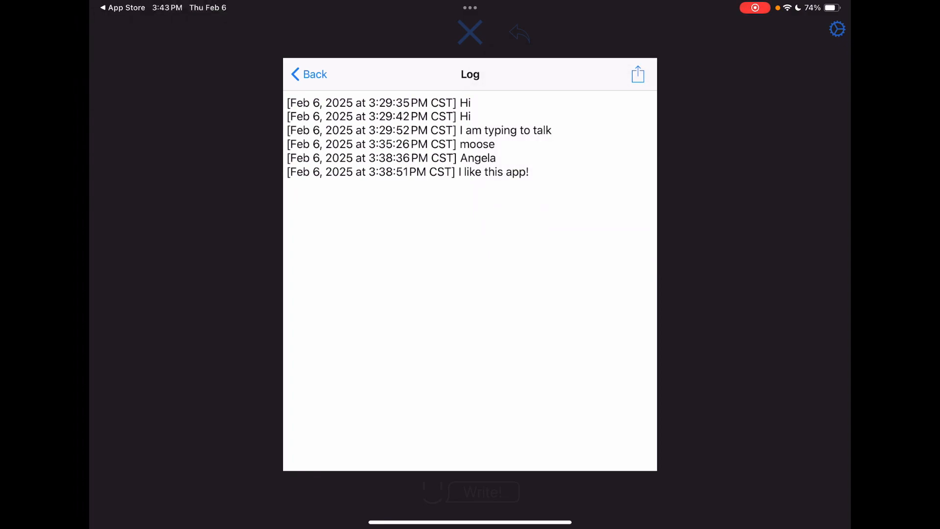
{"action": "left_click", "coordinate": [309, 74]}
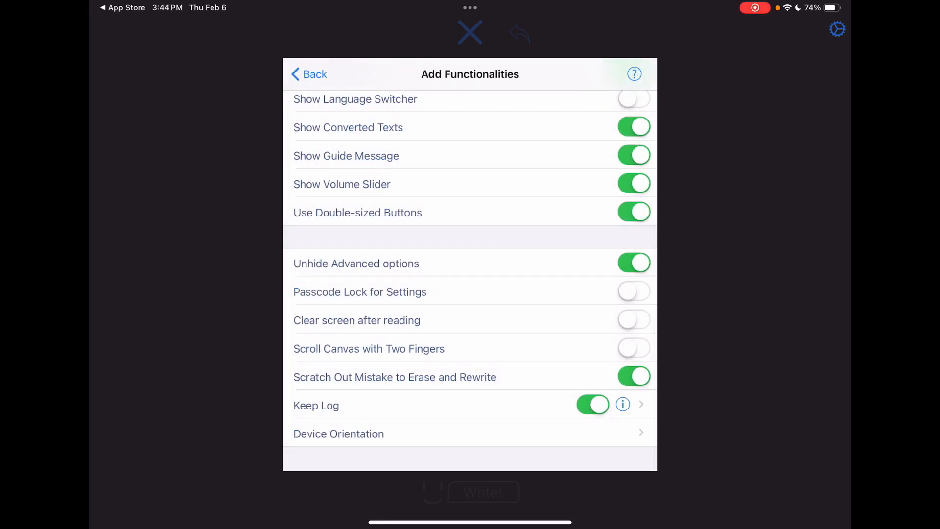
Switch off Keep Log, glance at Device Orientation, and close settings back to the text page.
{"action": "left_click", "coordinate": [593, 405]}
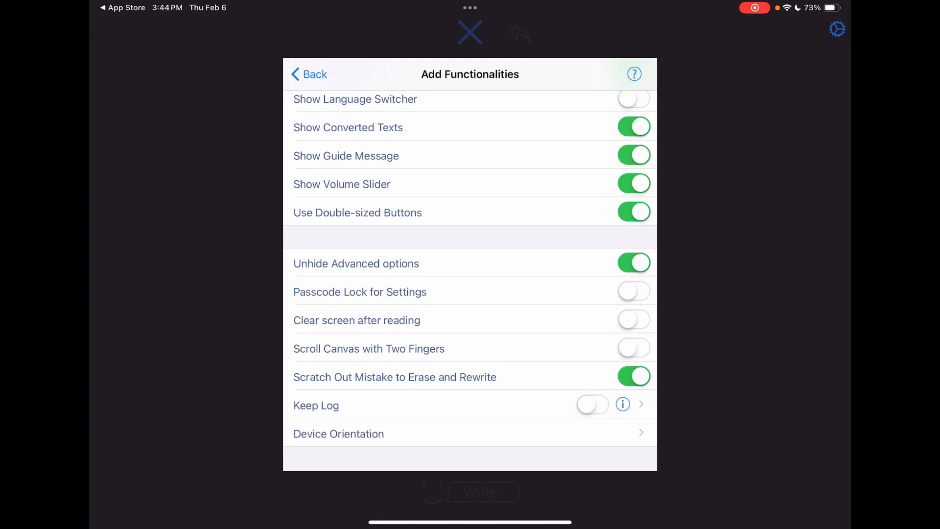
{"action": "left_click", "coordinate": [470, 434]}
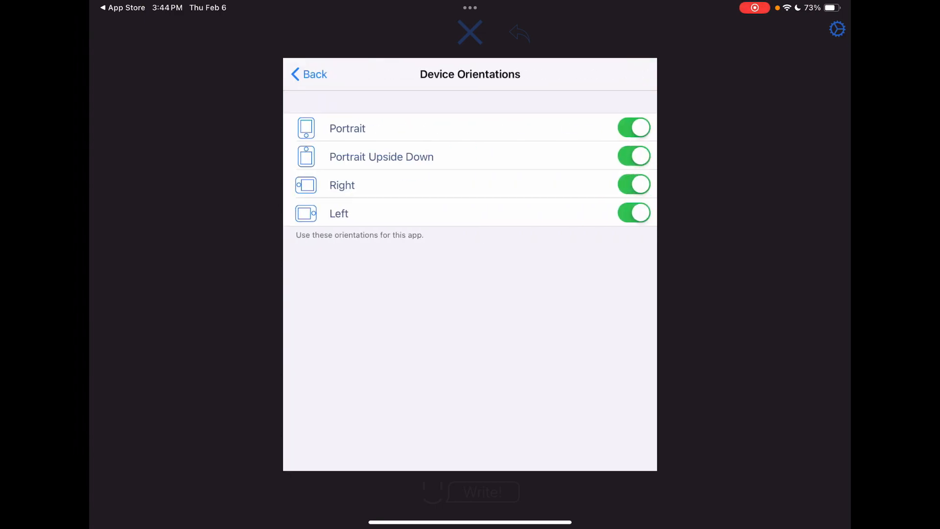
{"action": "left_click", "coordinate": [308, 75]}
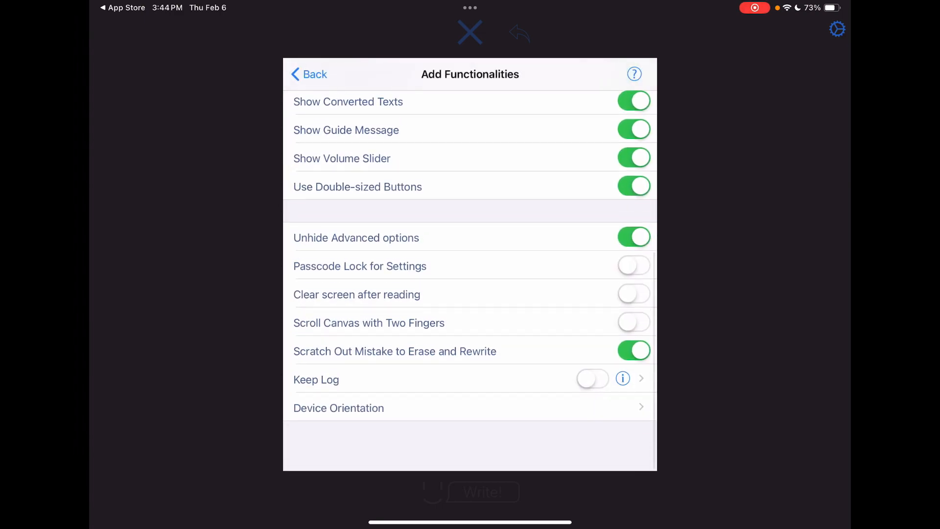
{"action": "scroll", "coordinate": [470, 265], "scroll_direction": "up", "scroll_amount": 10}
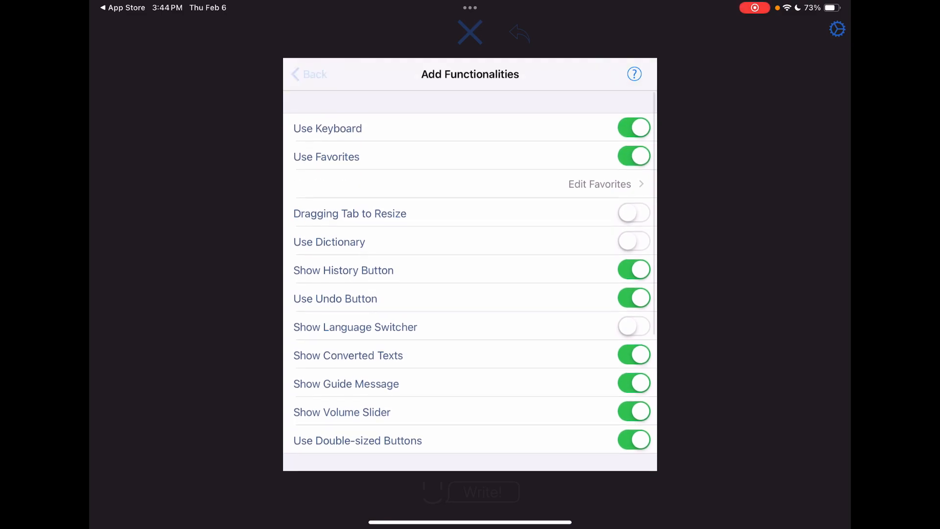
{"action": "left_click", "coordinate": [631, 74]}
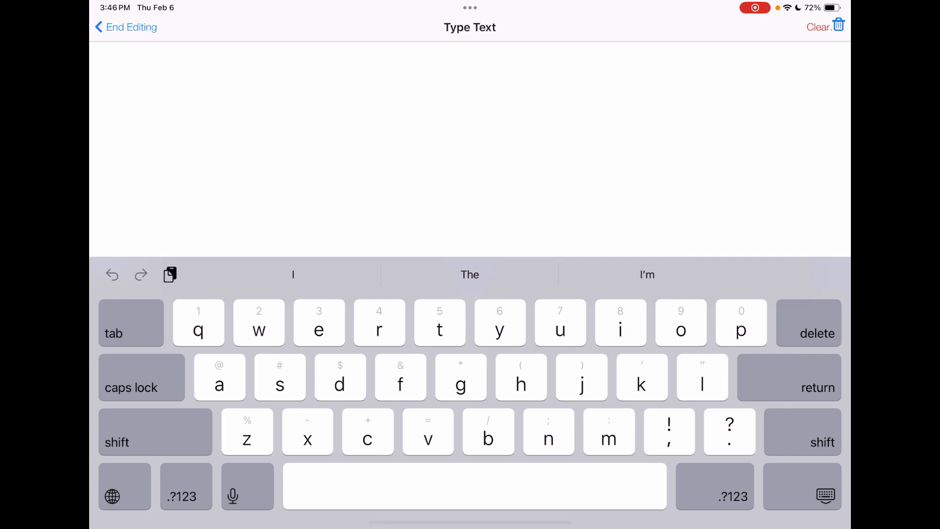
{"action": "type", "text": "Thi"}
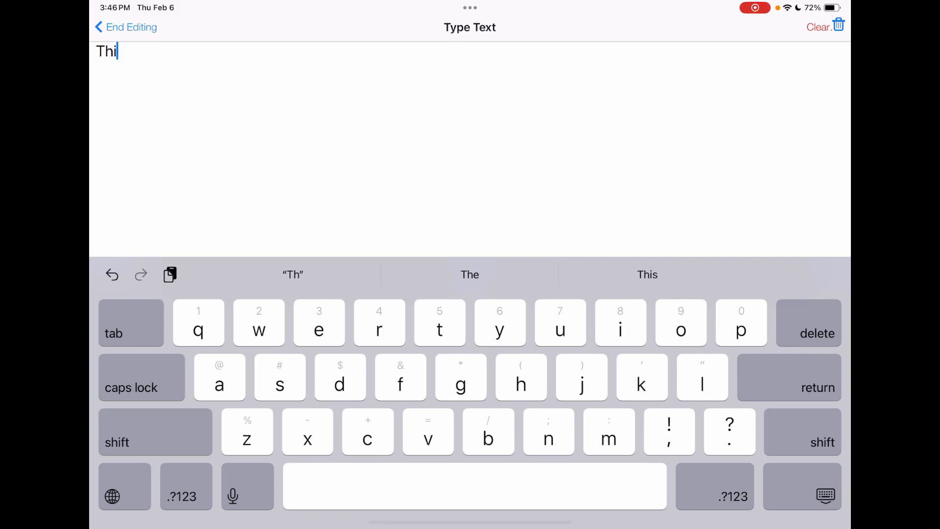
{"action": "type", "text": "s is m"}
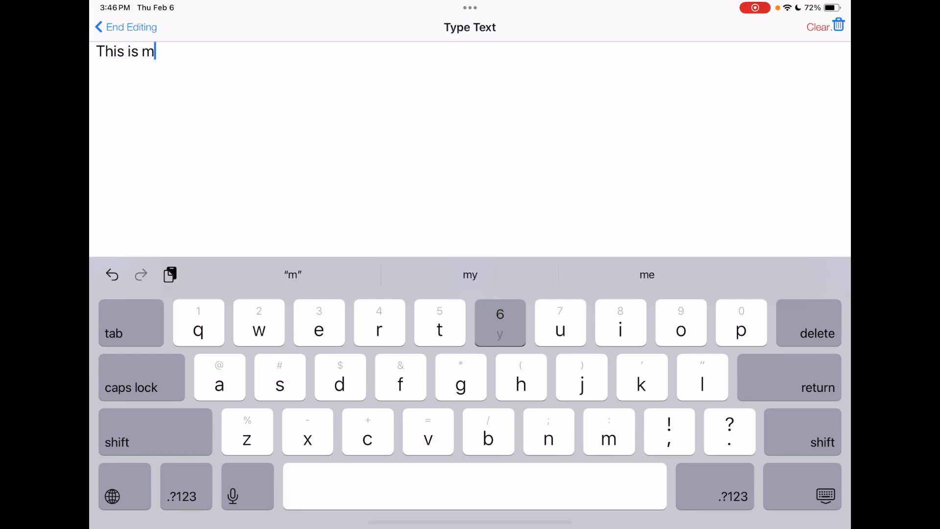
{"action": "type", "text": "y voic"}
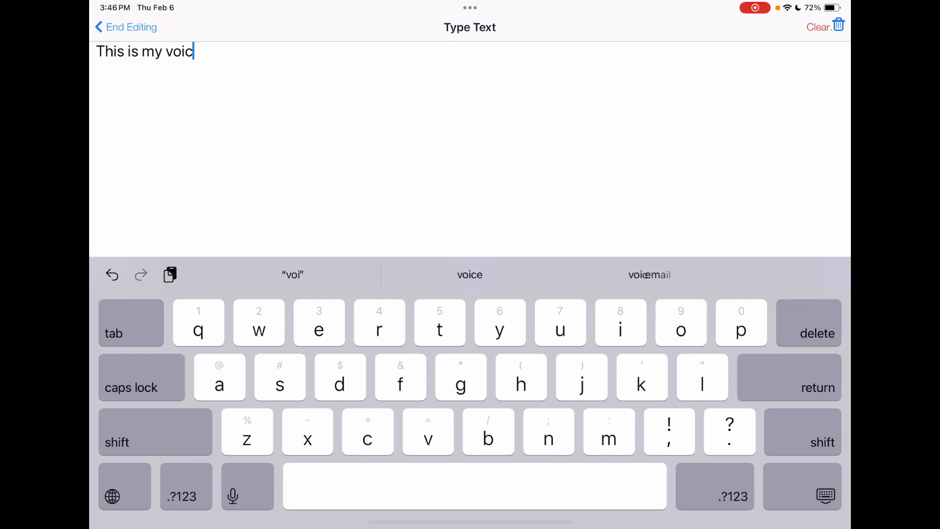
{"action": "type", "text": "e"}
Speak the typed sentence 'This is my voice' aloud via Return.
{"action": "key", "text": "Return"}
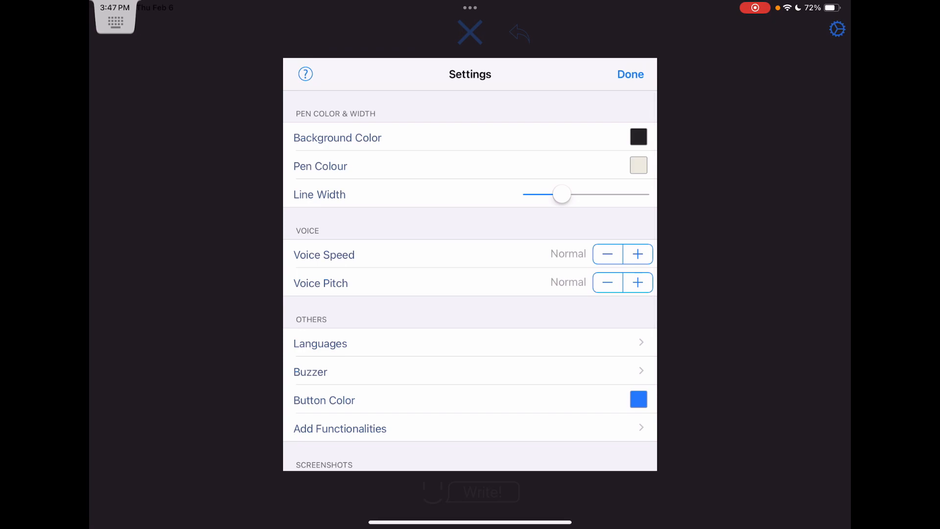
{"action": "scroll", "coordinate": [470, 293], "scroll_direction": "down", "scroll_amount": 5}
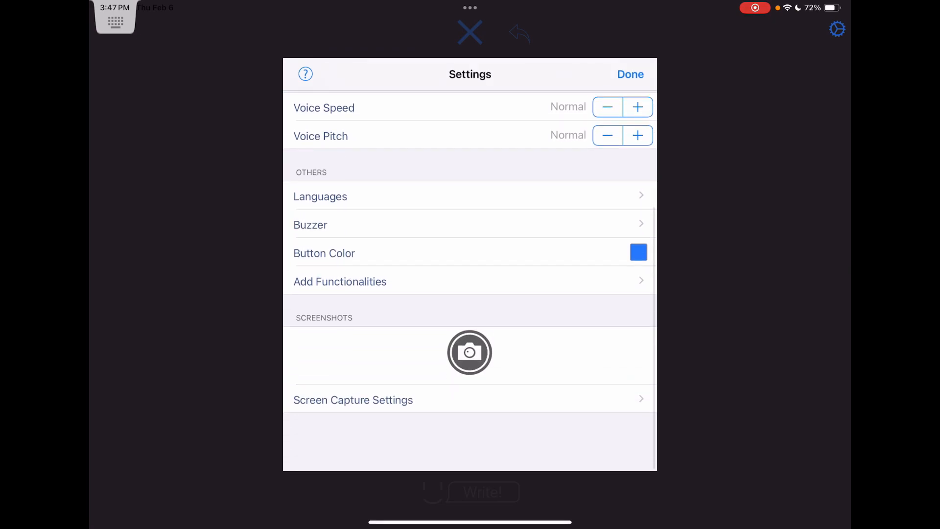
Switch off Use Keyboard in Add Functionalities and return to the canvas.
{"action": "left_click", "coordinate": [470, 313]}
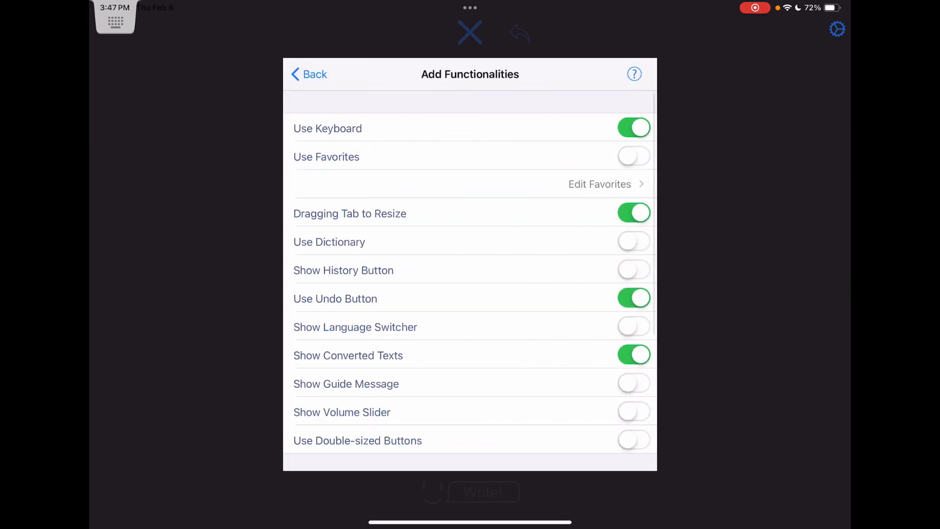
{"action": "left_click", "coordinate": [633, 128]}
{"action": "left_click", "coordinate": [310, 74]}
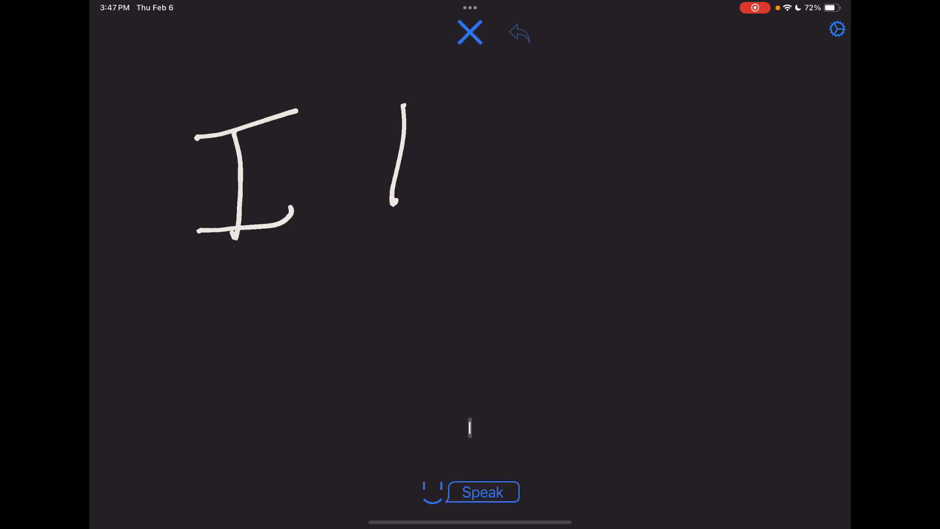
Handwrite 'love it!' to finish 'I love it!' and have the recognized text spoken.
{"action": "mouse_move", "coordinate": [426, 140]}
{"action": "left_mouse_down"}
{"action": "mouse_move", "coordinate": [552, 147]}
{"action": "mouse_move", "coordinate": [573, 180]}
{"action": "left_mouse_up"}
{"action": "left_click_drag", "start_coordinate": [637, 150], "coordinate": [631, 200]}
{"action": "left_click", "coordinate": [646, 126]}
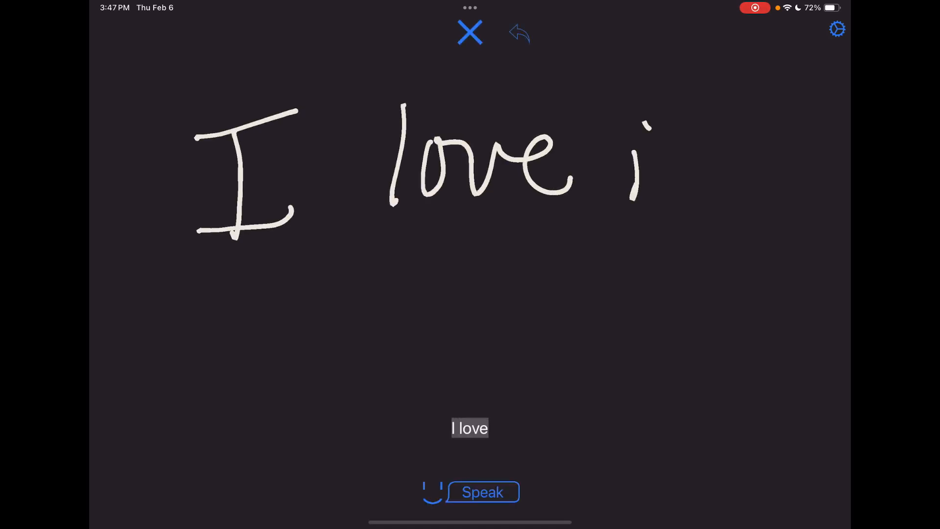
{"action": "left_click_drag", "start_coordinate": [700, 99], "coordinate": [711, 200]}
{"action": "left_click_drag", "start_coordinate": [683, 158], "coordinate": [739, 156]}
{"action": "left_click", "coordinate": [752, 207]}
{"action": "left_click_drag", "start_coordinate": [797, 92], "coordinate": [763, 177]}
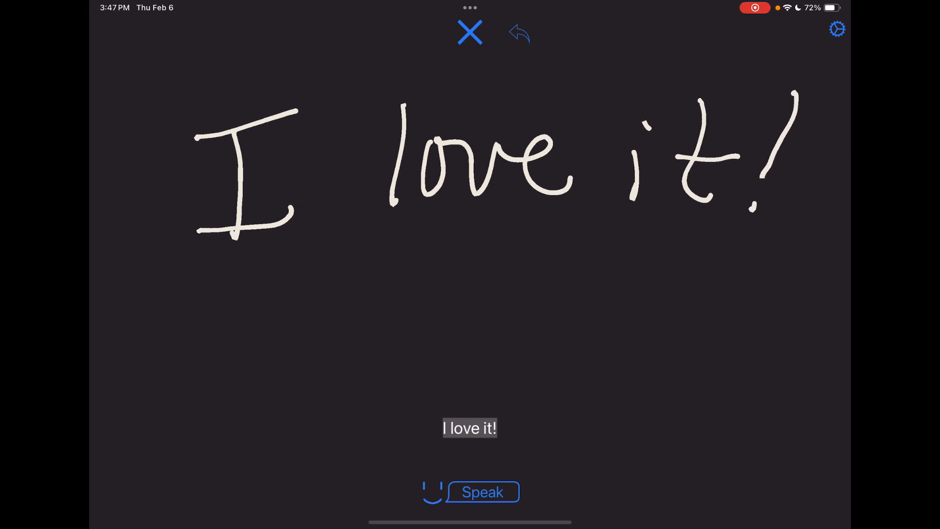
{"action": "left_click", "coordinate": [482, 492]}
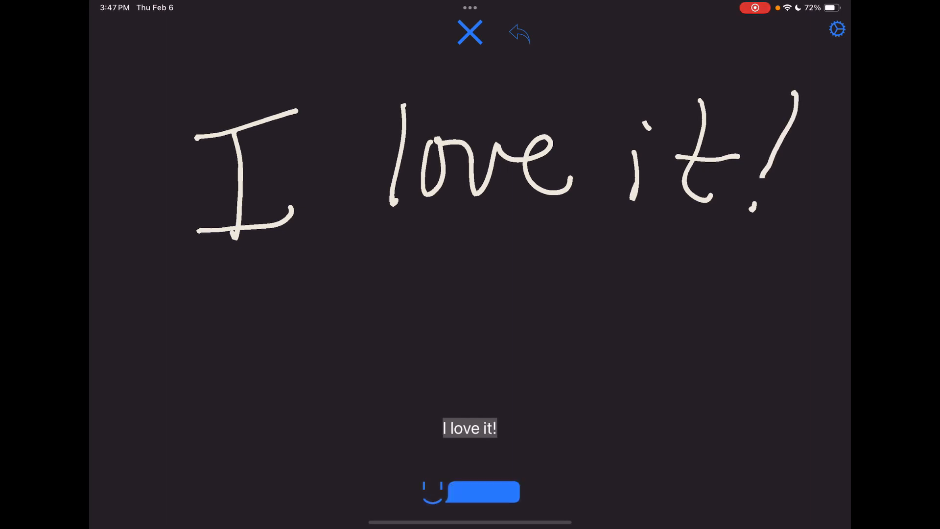